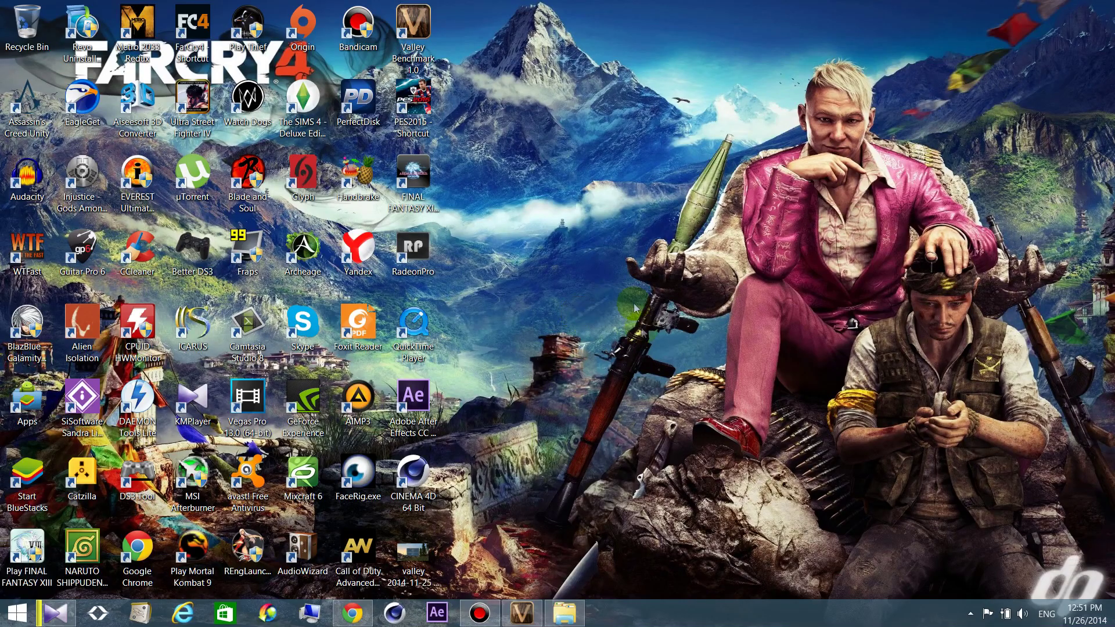
Step: Set aside the Valley Benchmark launcher and open NVIDIA Control Panel's Manage 3D settings page
left_click(522, 613)
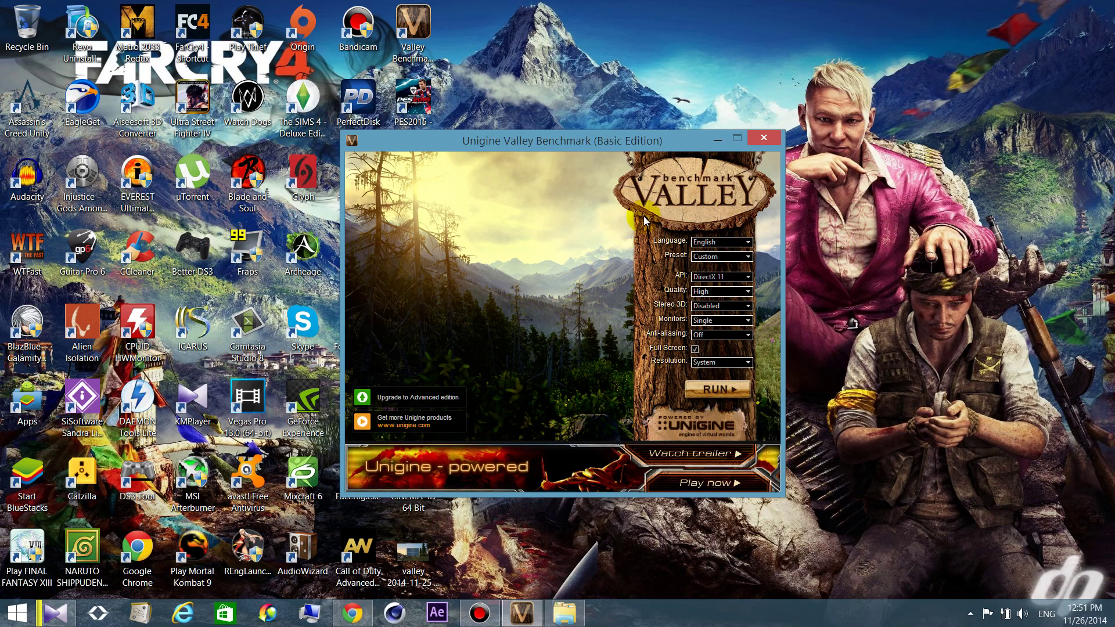
left_click(719, 141)
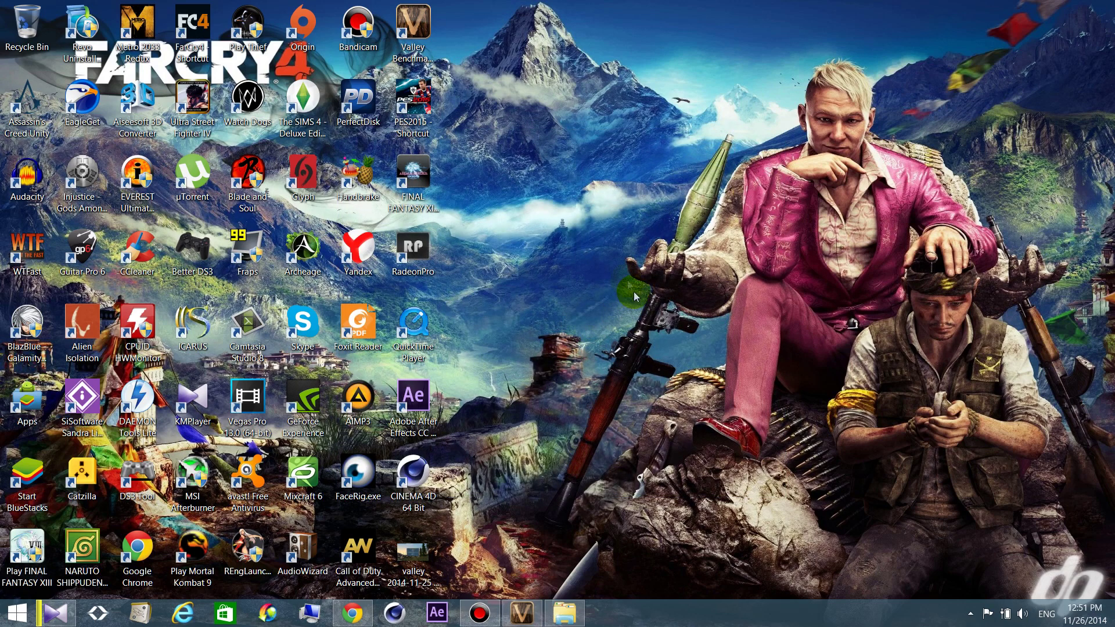
right_click(605, 259)
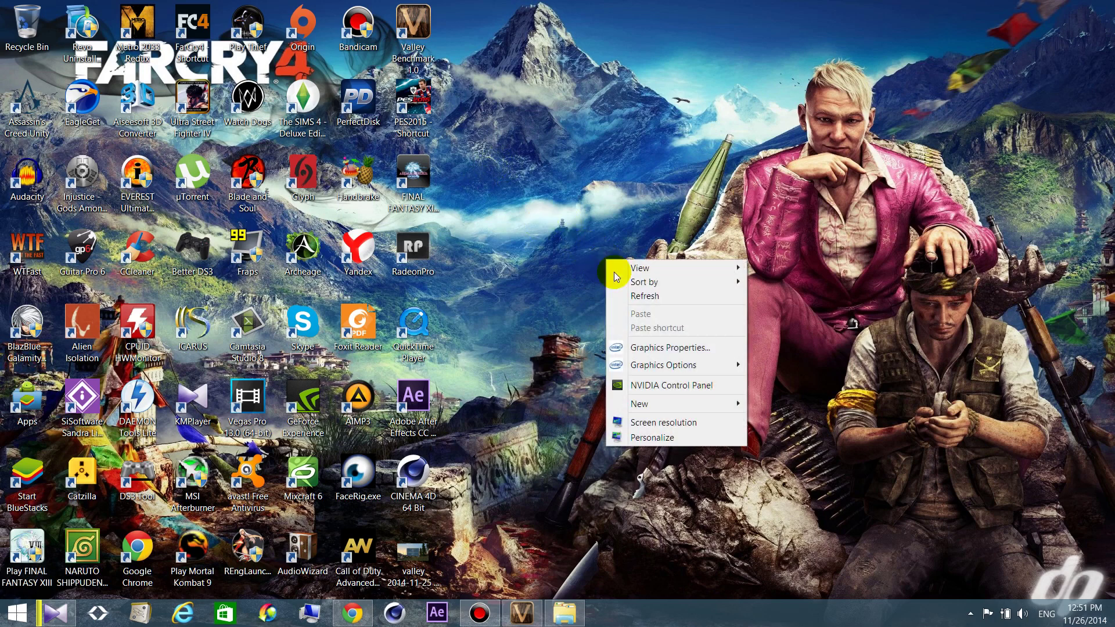
left_click(649, 389)
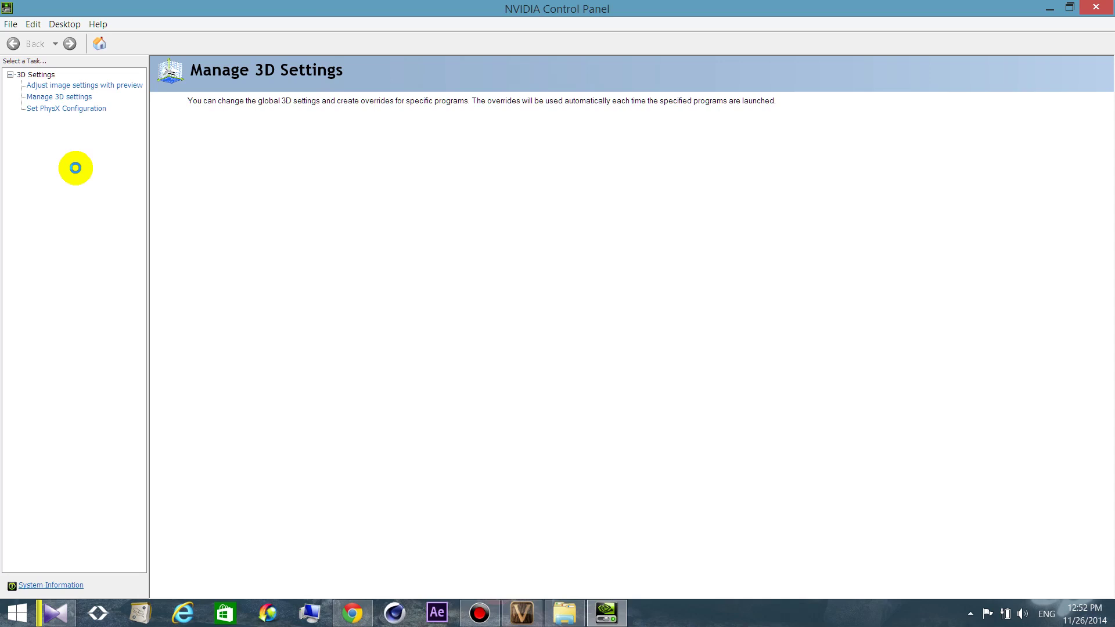
left_click(65, 98)
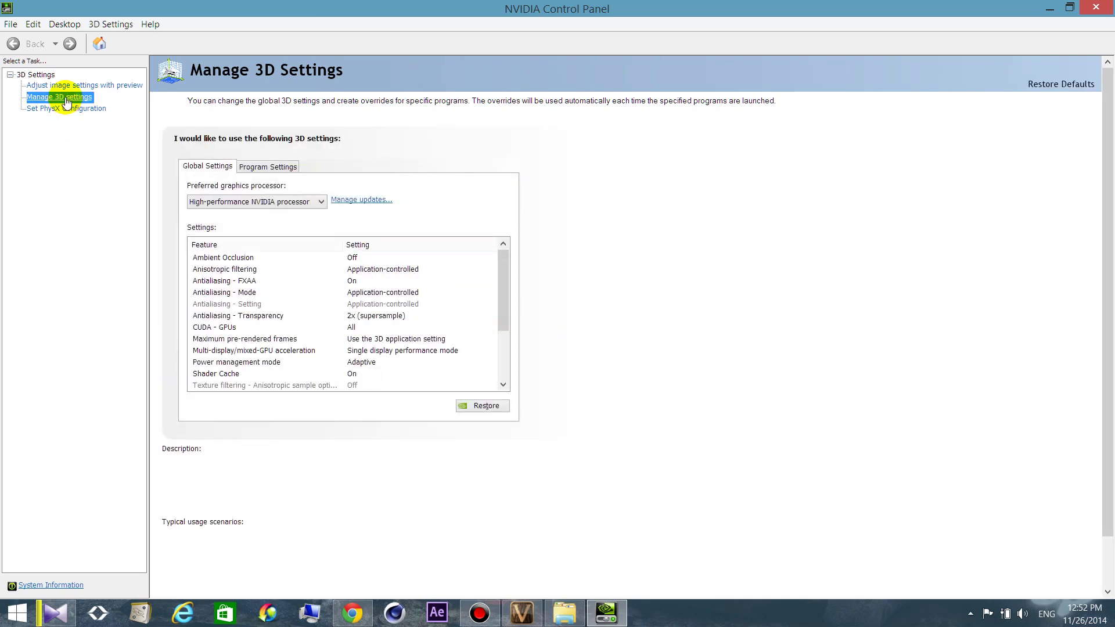
Step: Prefer the high-performance NVIDIA processor globally and keep Ambient Occlusion Off
left_click(293, 201)
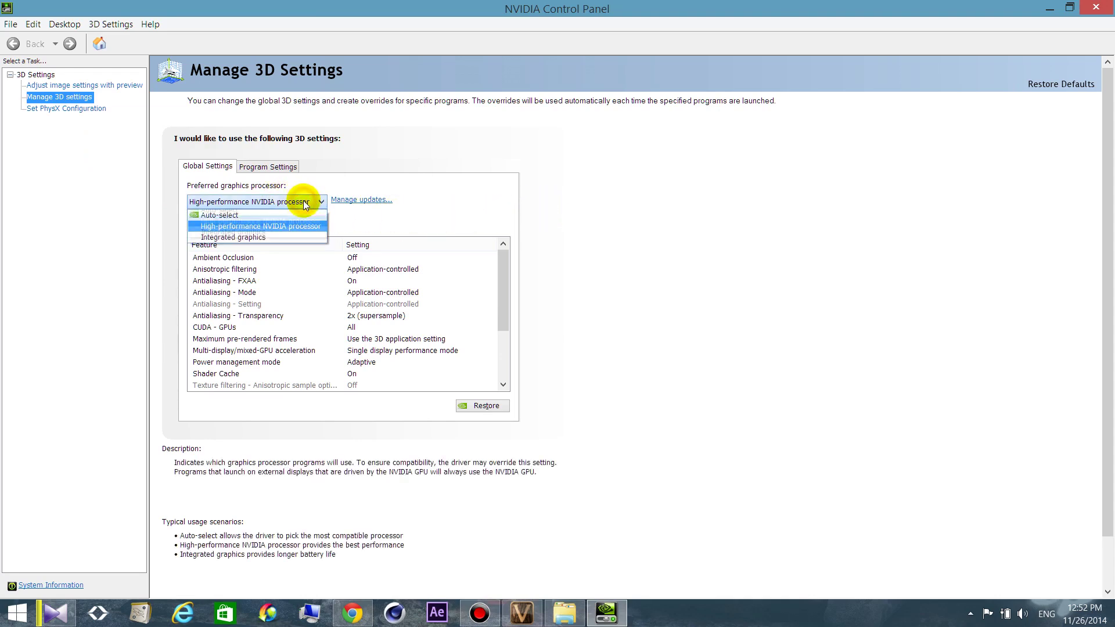
left_click(226, 226)
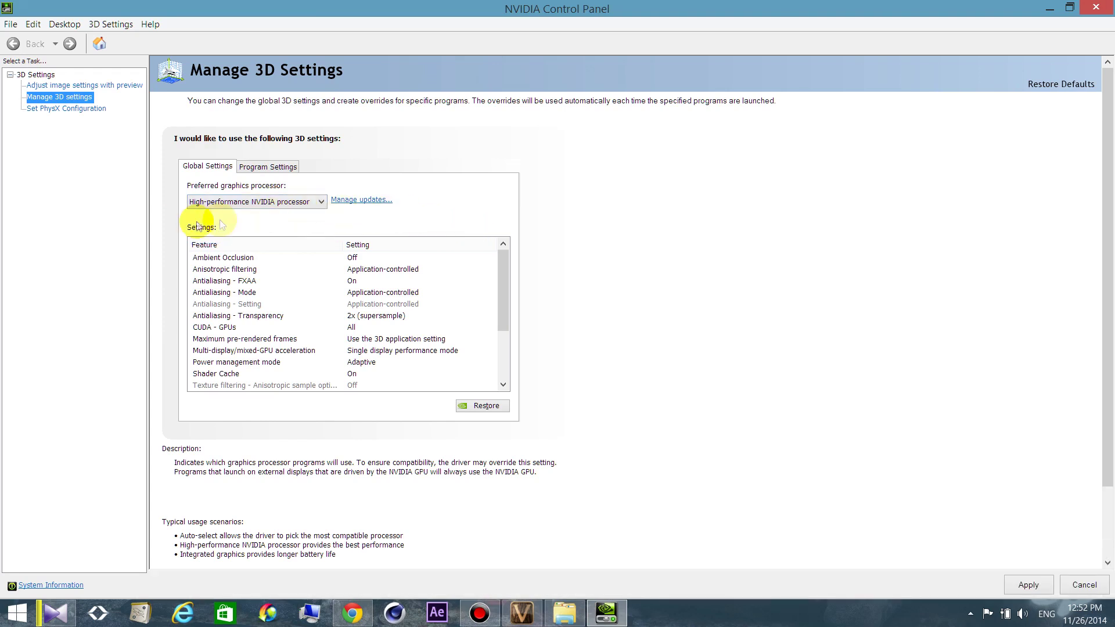
mouse_move(228, 258)
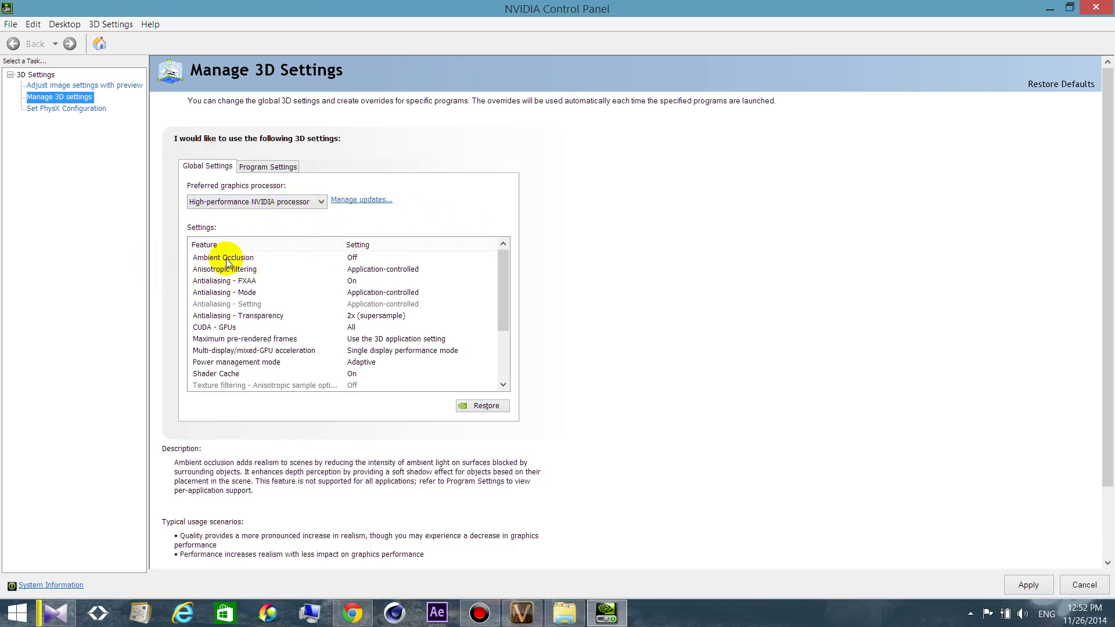
left_click(361, 258)
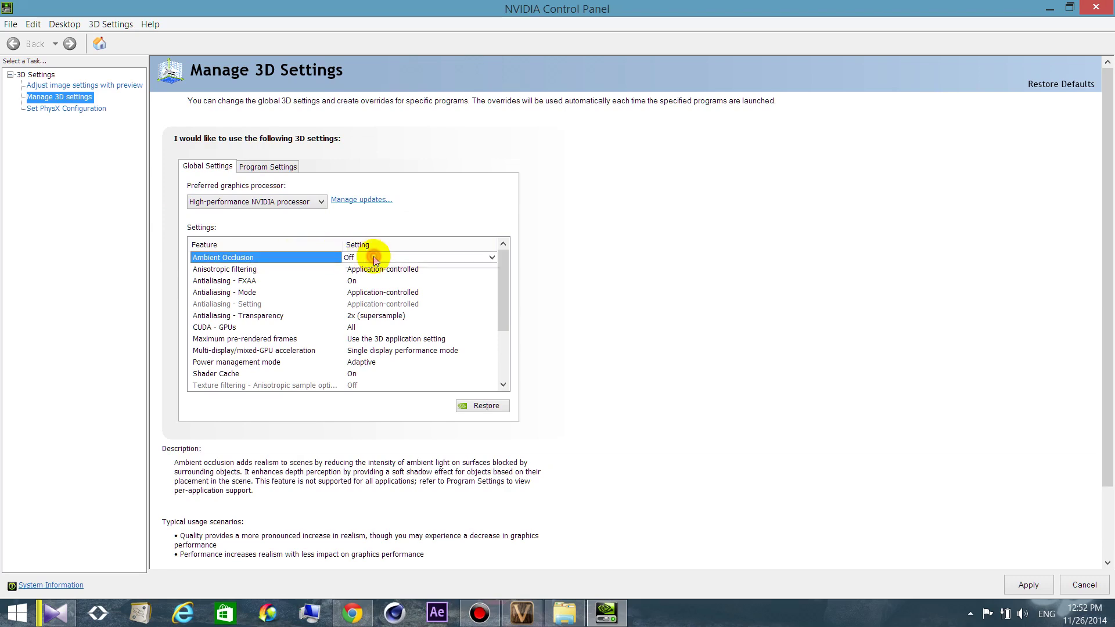
left_click(371, 257)
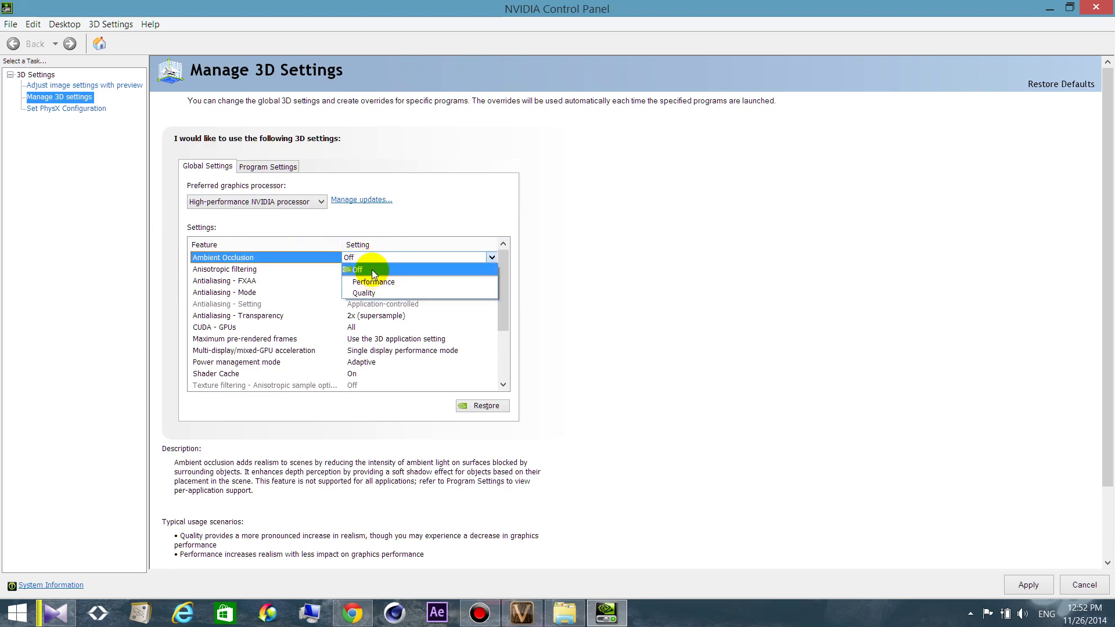
left_click(372, 270)
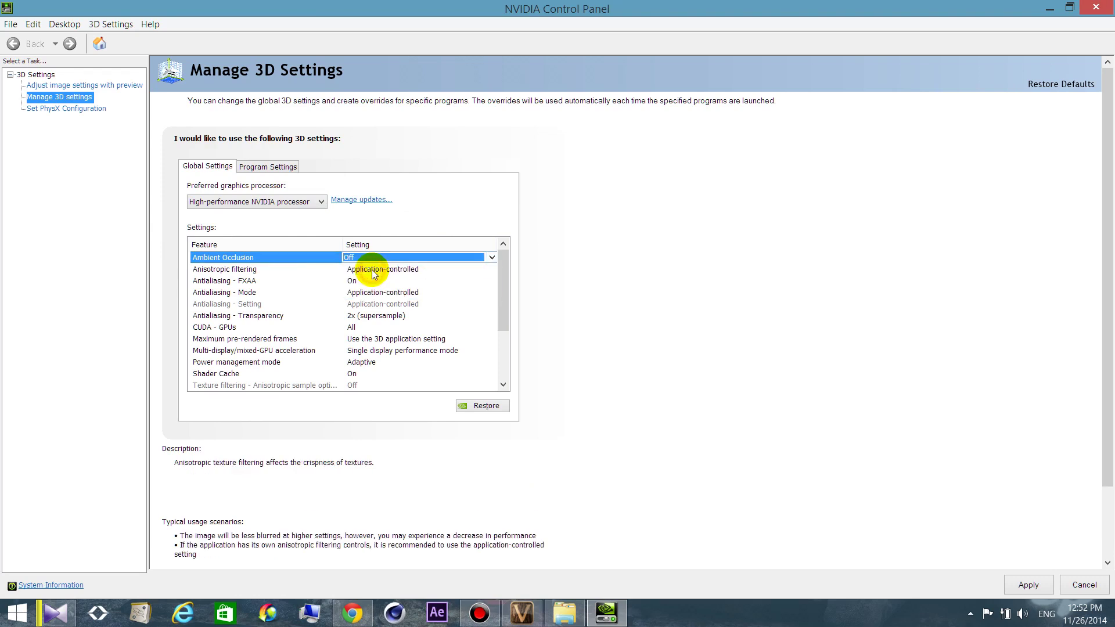
left_click(226, 269)
left_click(392, 268)
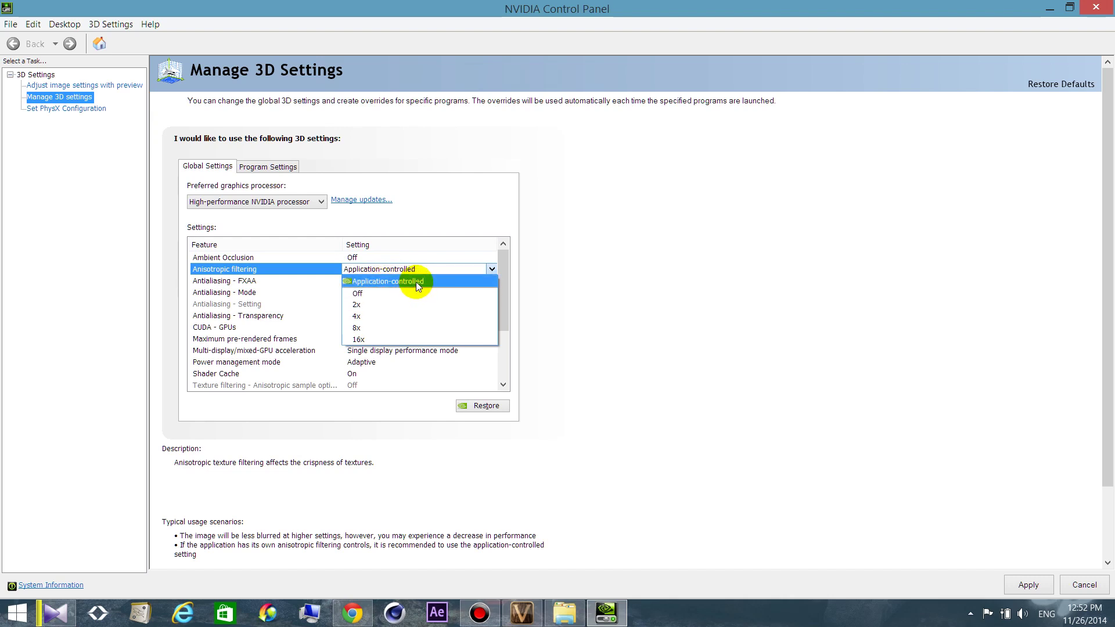
left_click(356, 294)
left_click(382, 271)
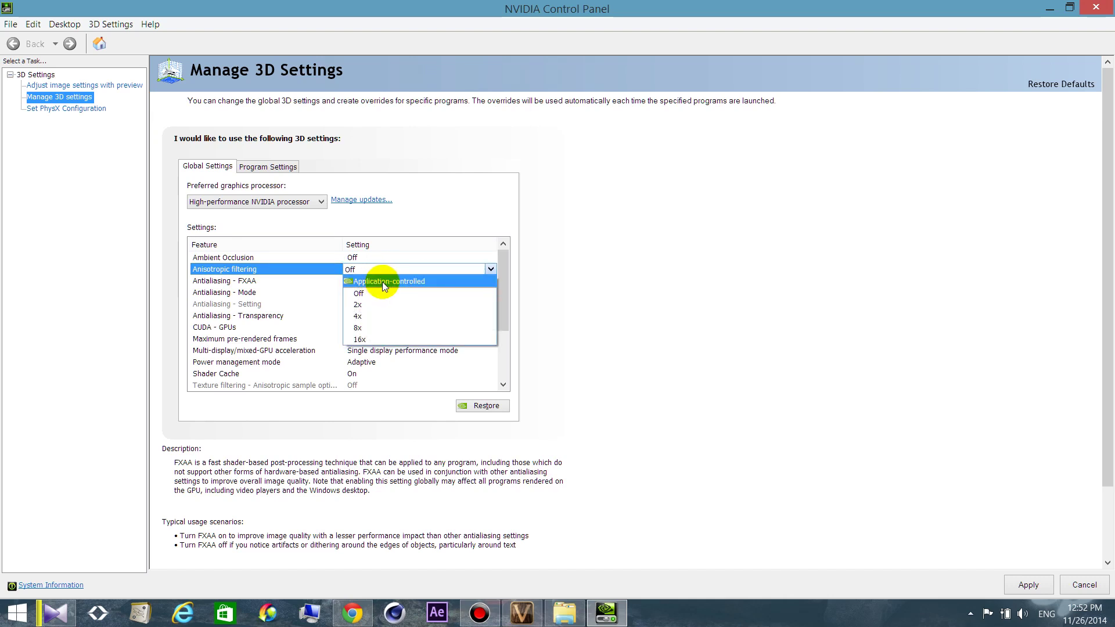
left_click(383, 282)
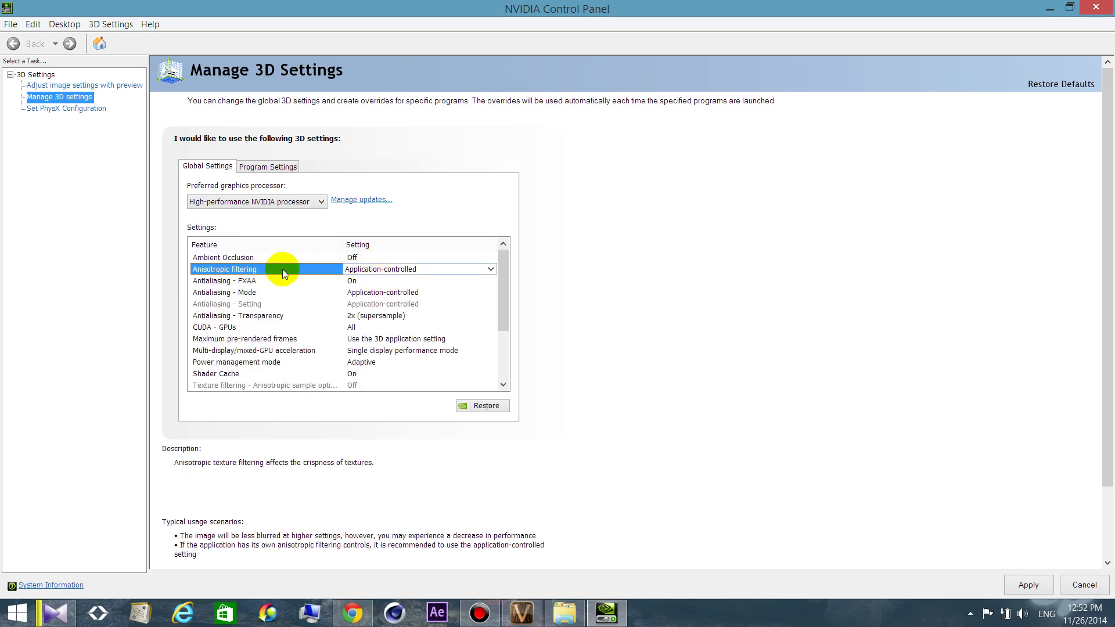
left_click(219, 281)
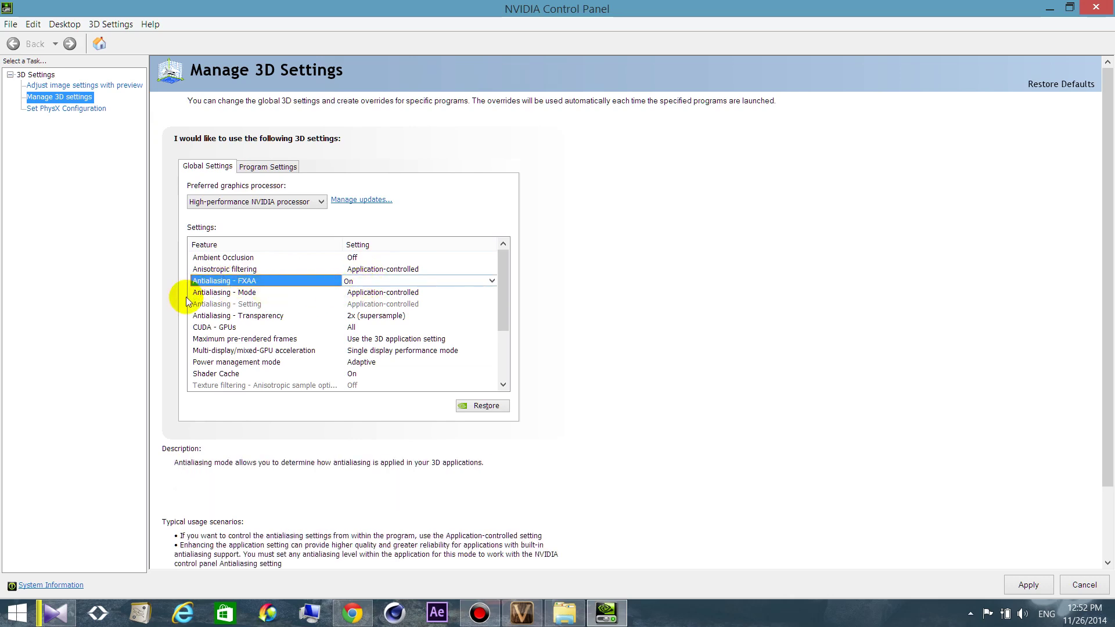
left_click(220, 293)
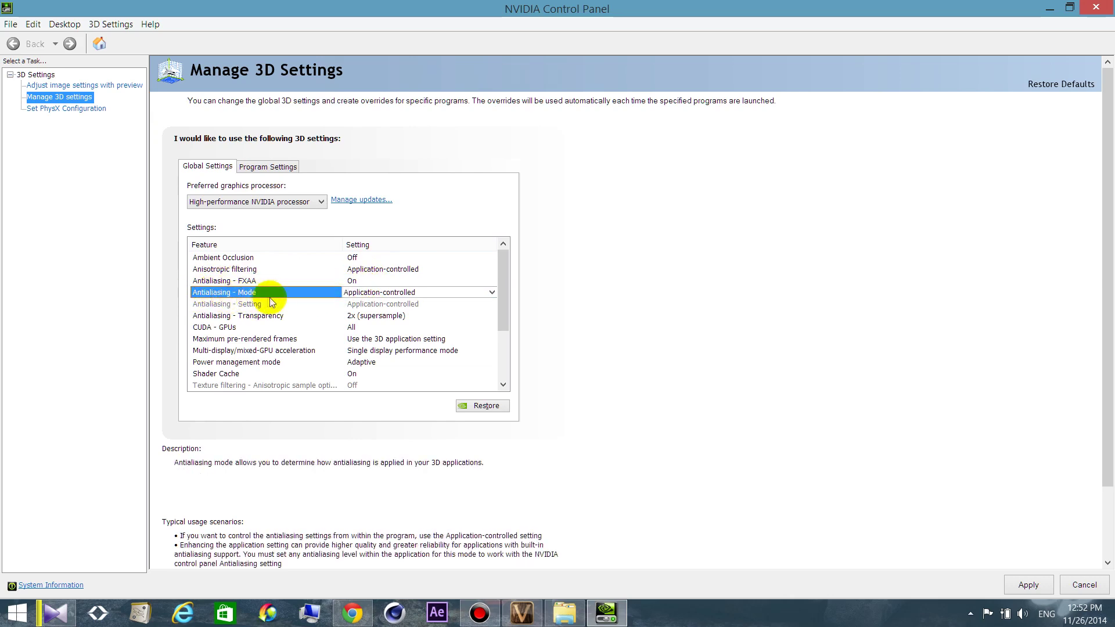
left_click(381, 294)
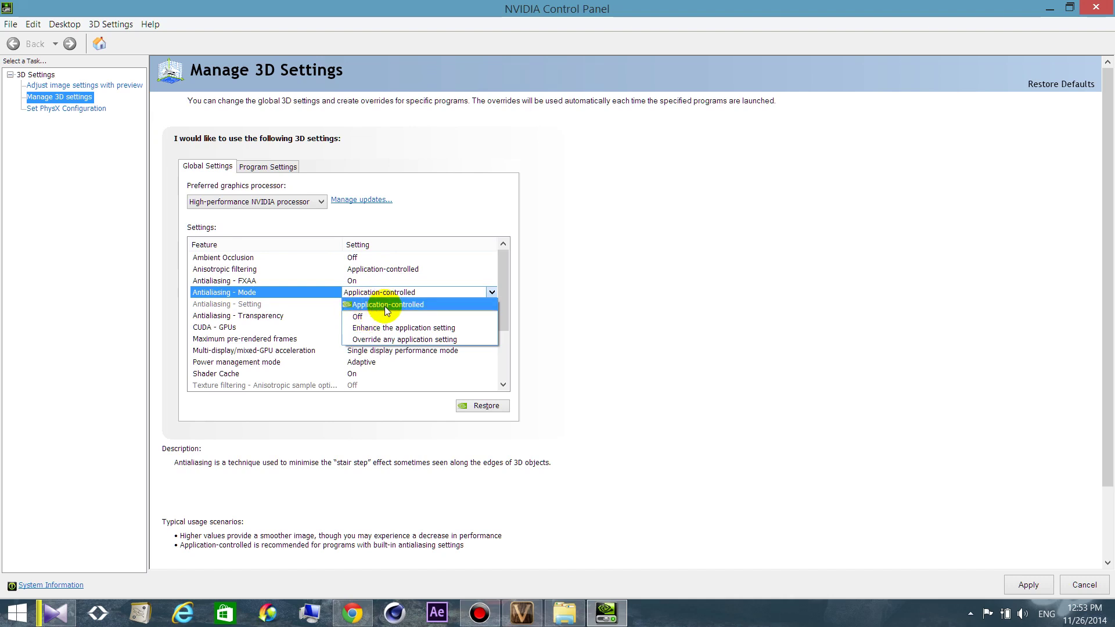
left_click(373, 342)
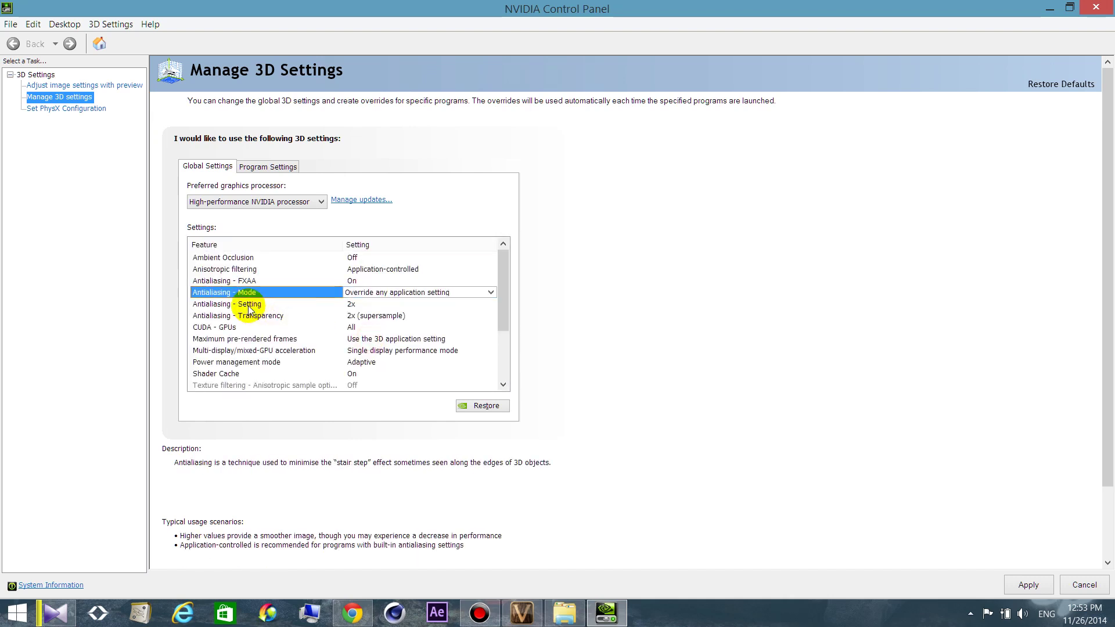
left_click(249, 307)
left_click(395, 304)
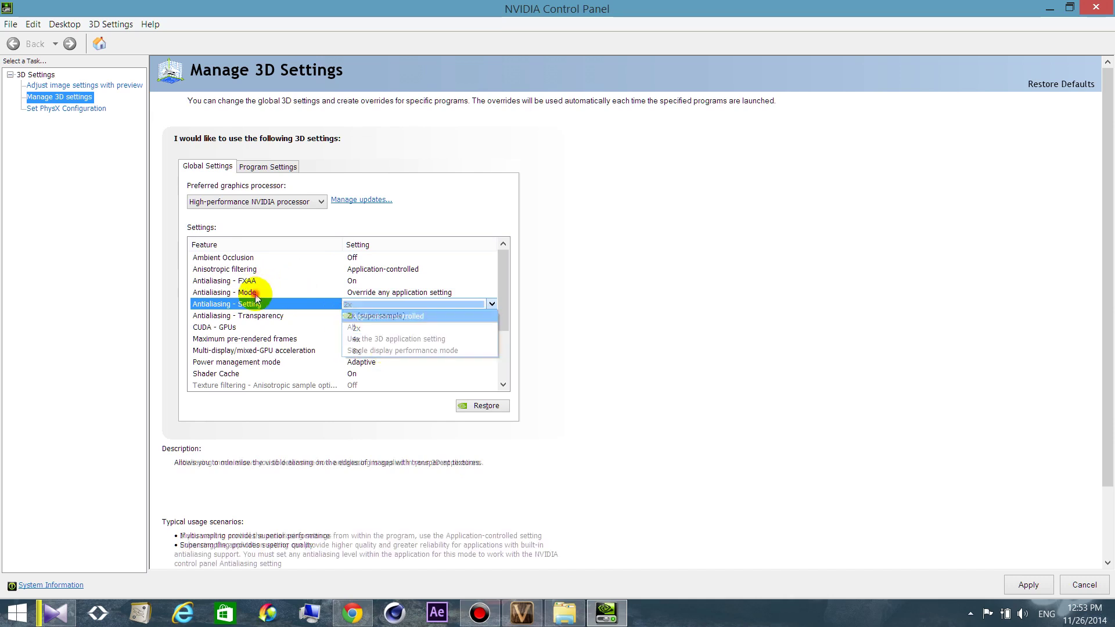
left_click(413, 298)
left_click(414, 292)
left_click(414, 293)
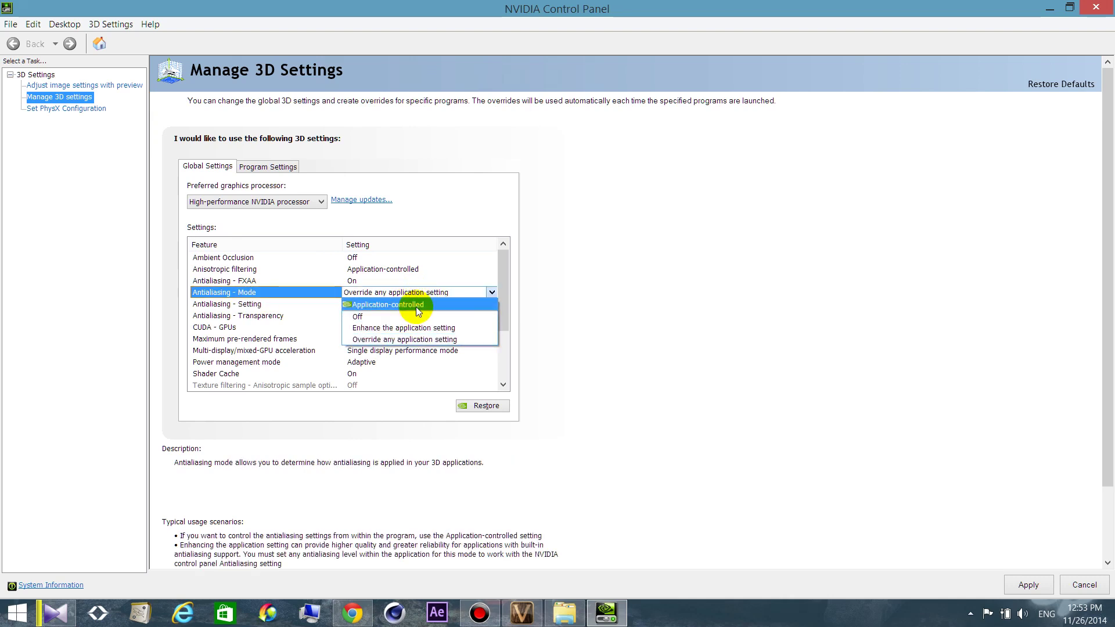
left_click(416, 308)
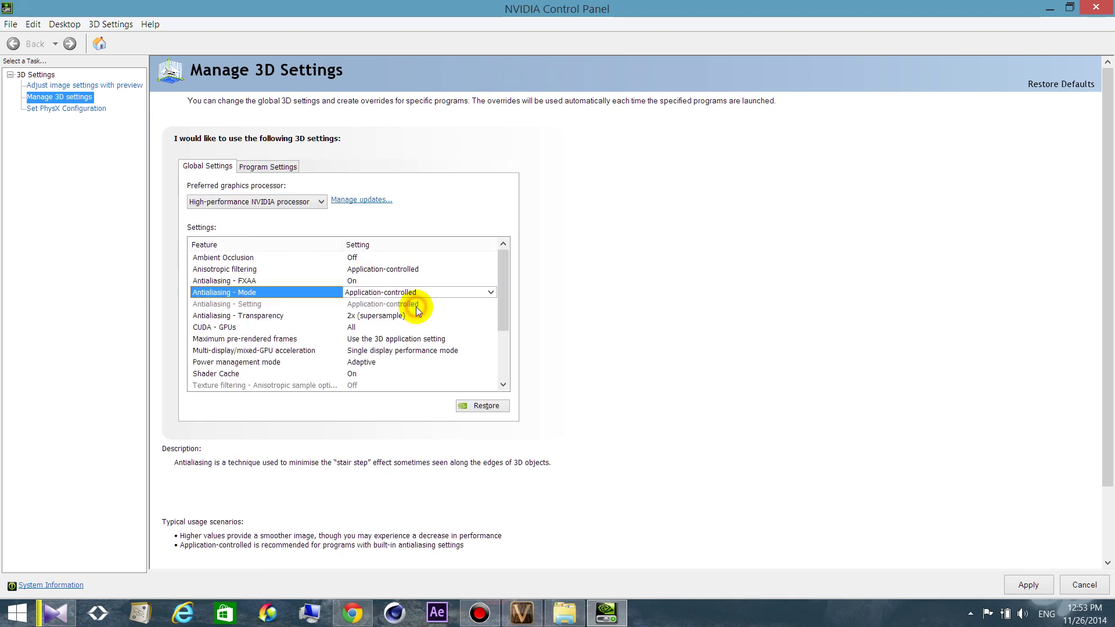
left_click(223, 317)
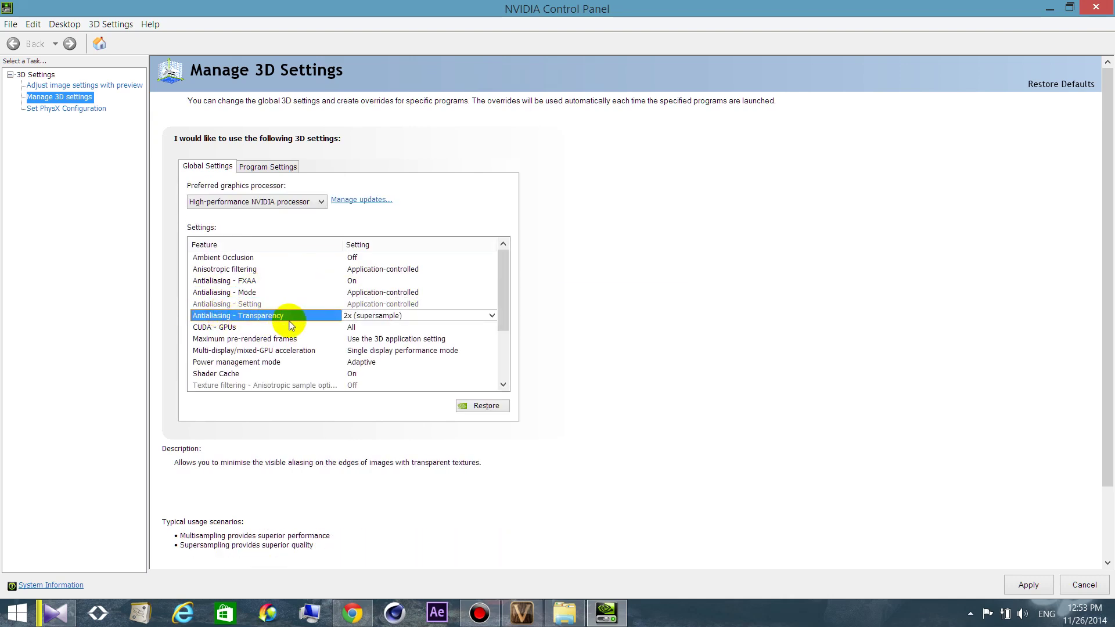
left_click(378, 316)
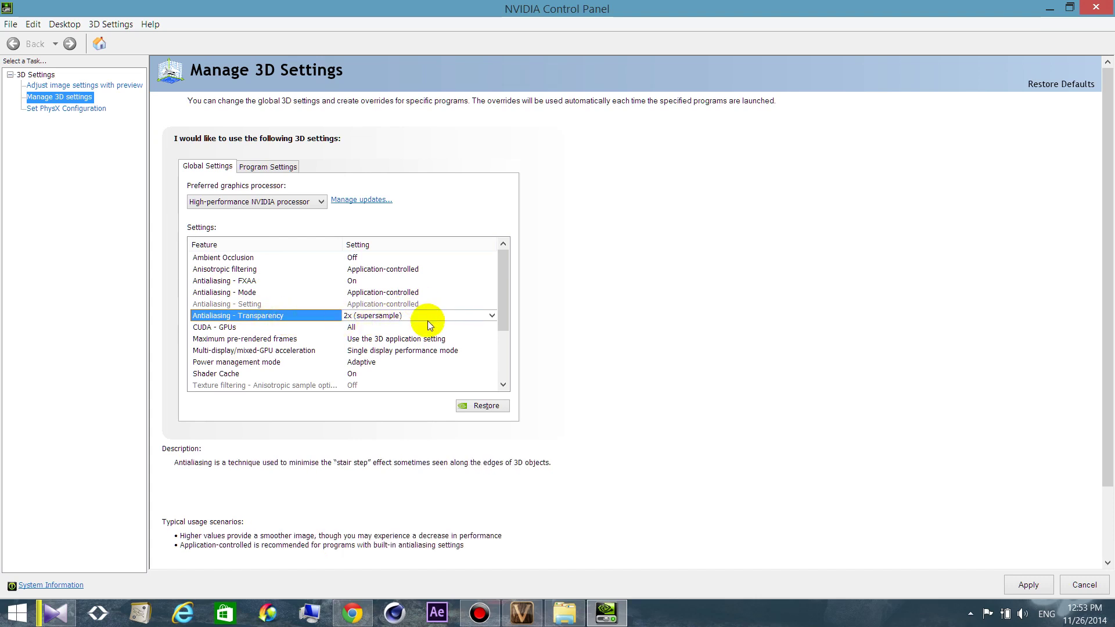
left_click(433, 317)
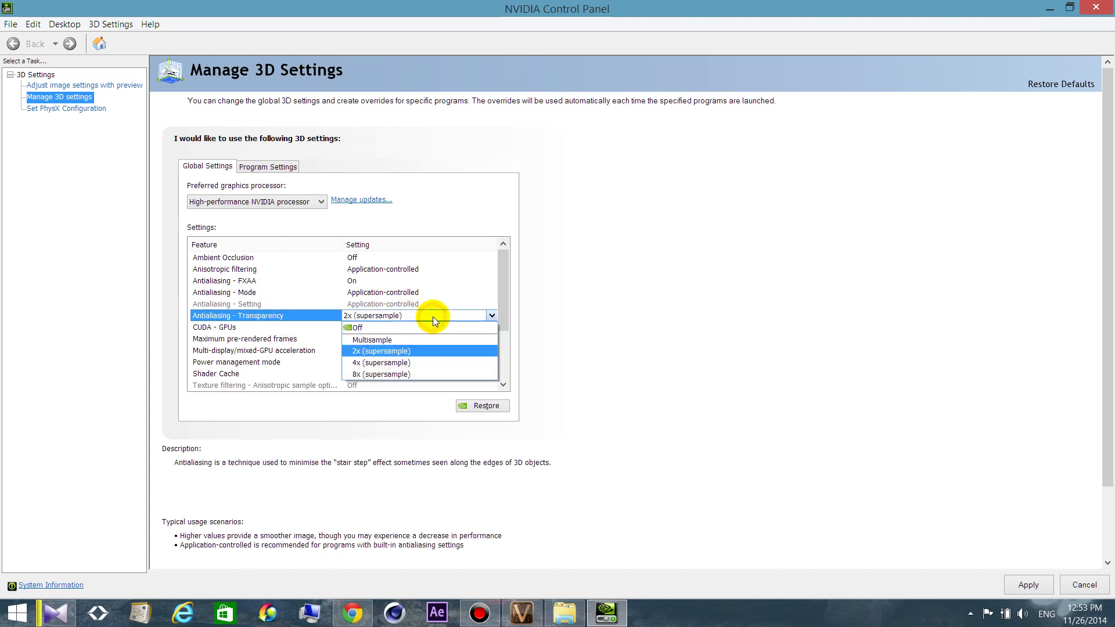
left_click(379, 352)
left_click(219, 328)
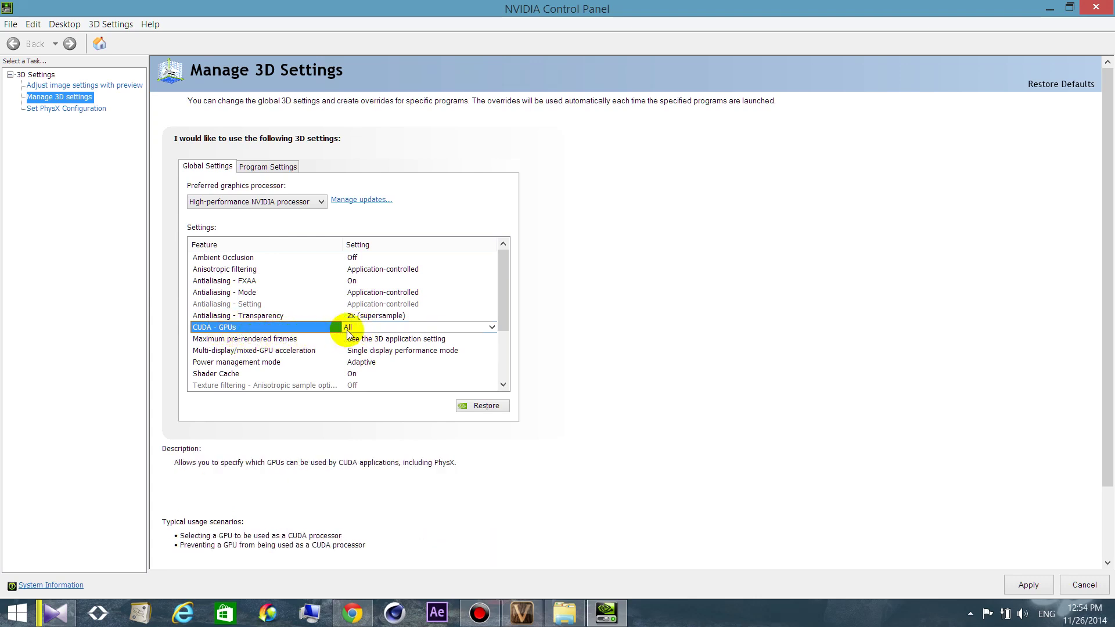
left_click(248, 340)
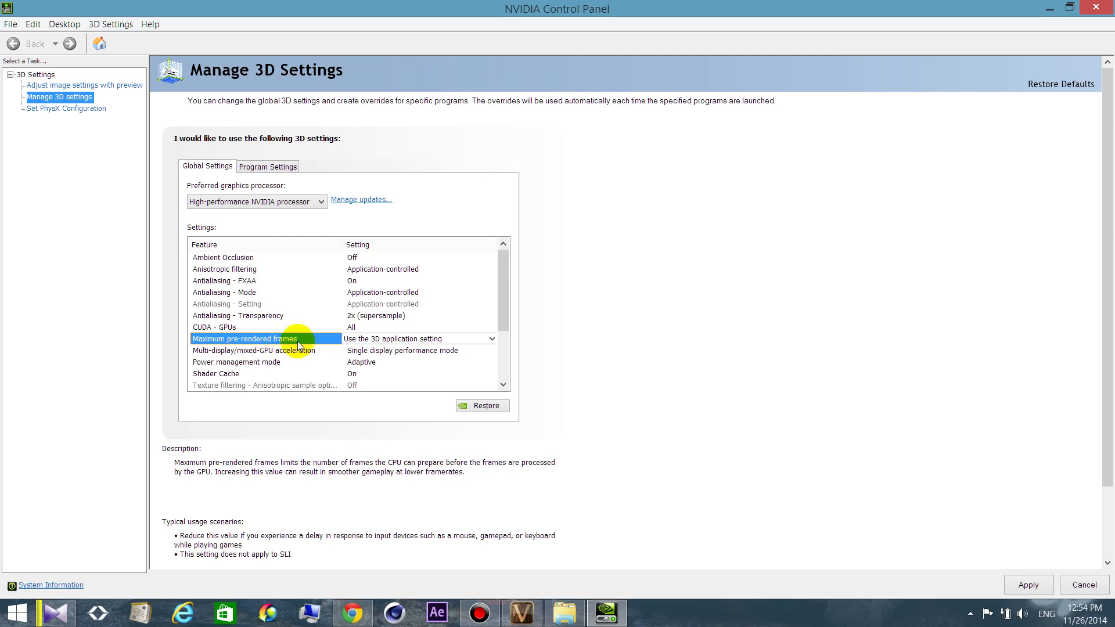
left_click(366, 343)
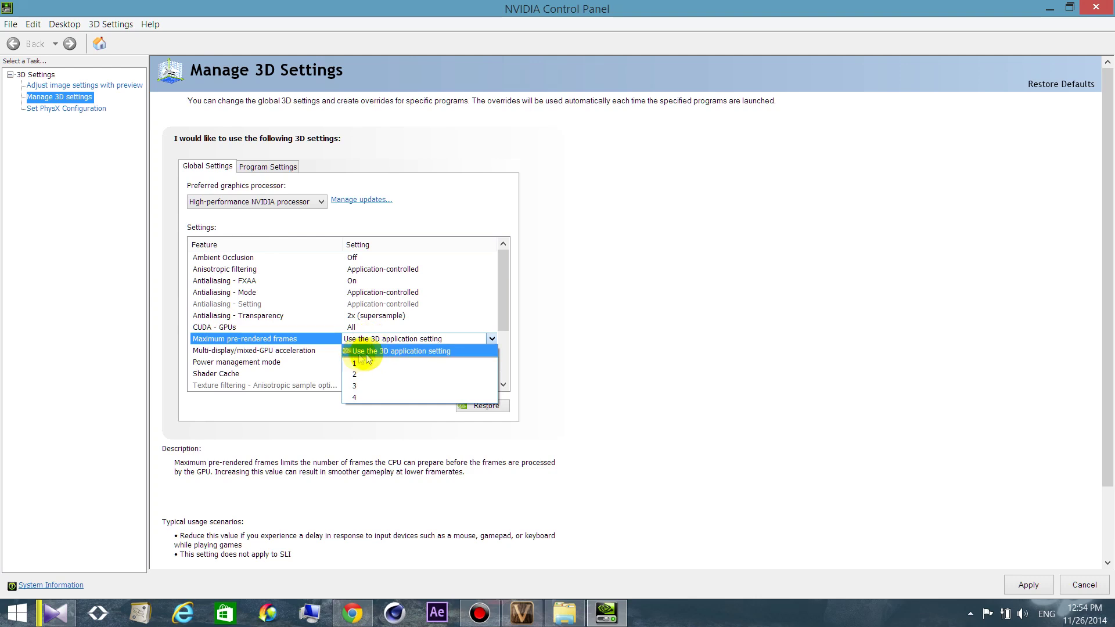
left_click(383, 352)
left_click(259, 353)
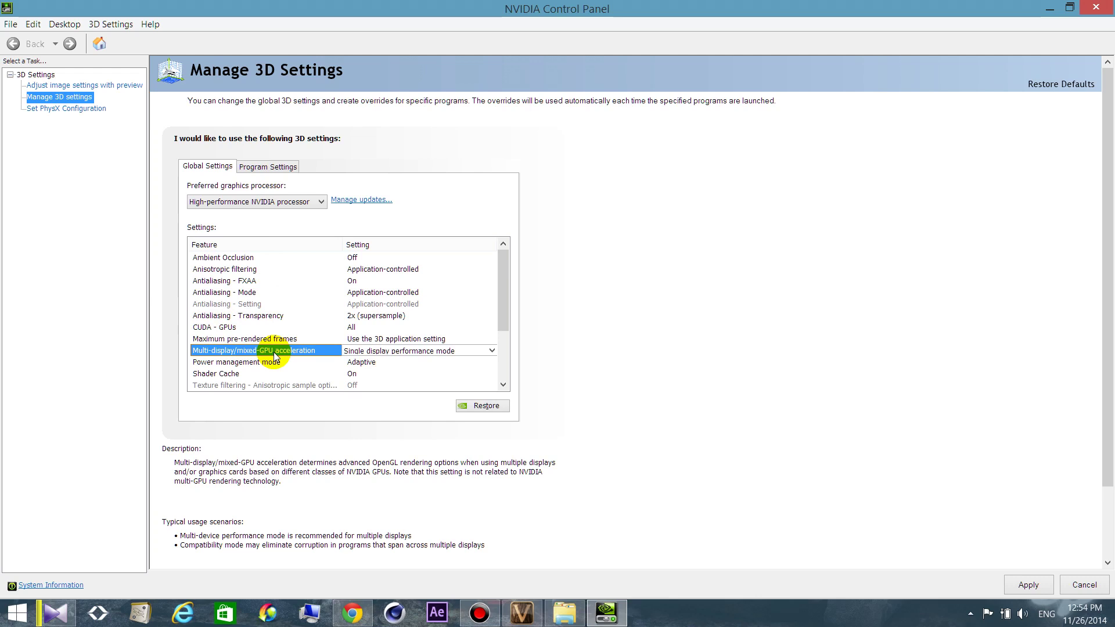
left_click(443, 351)
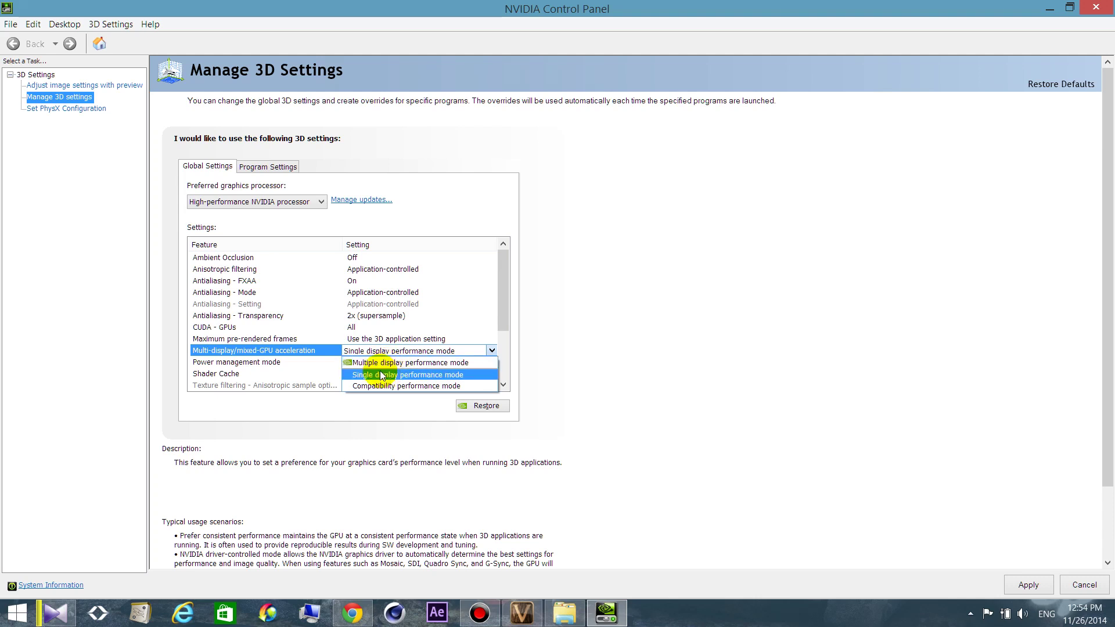
left_click(399, 376)
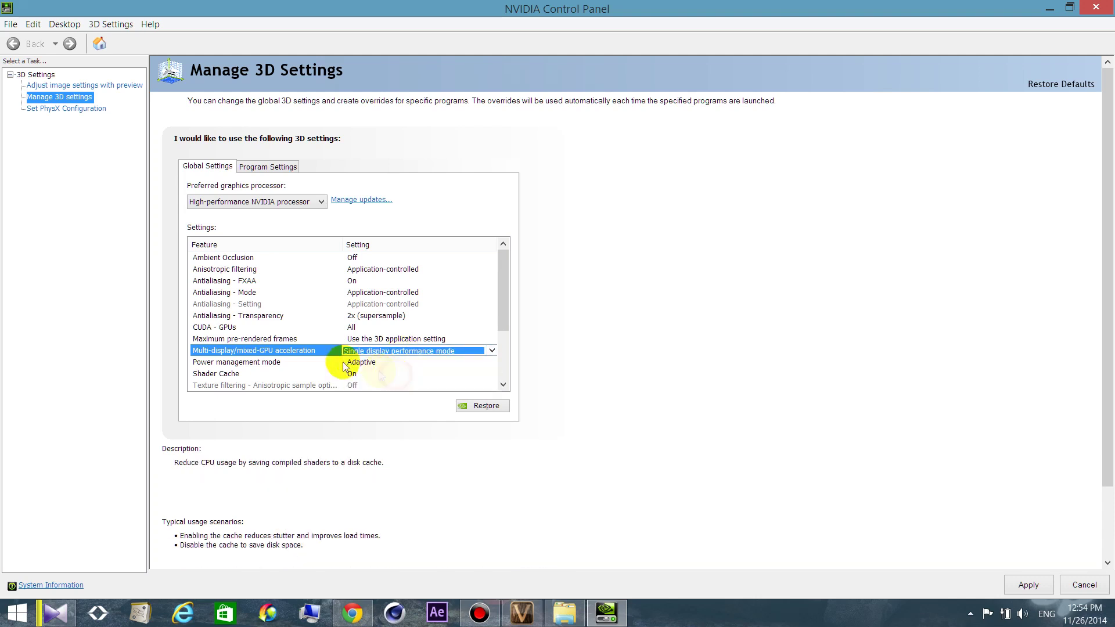
left_click(250, 362)
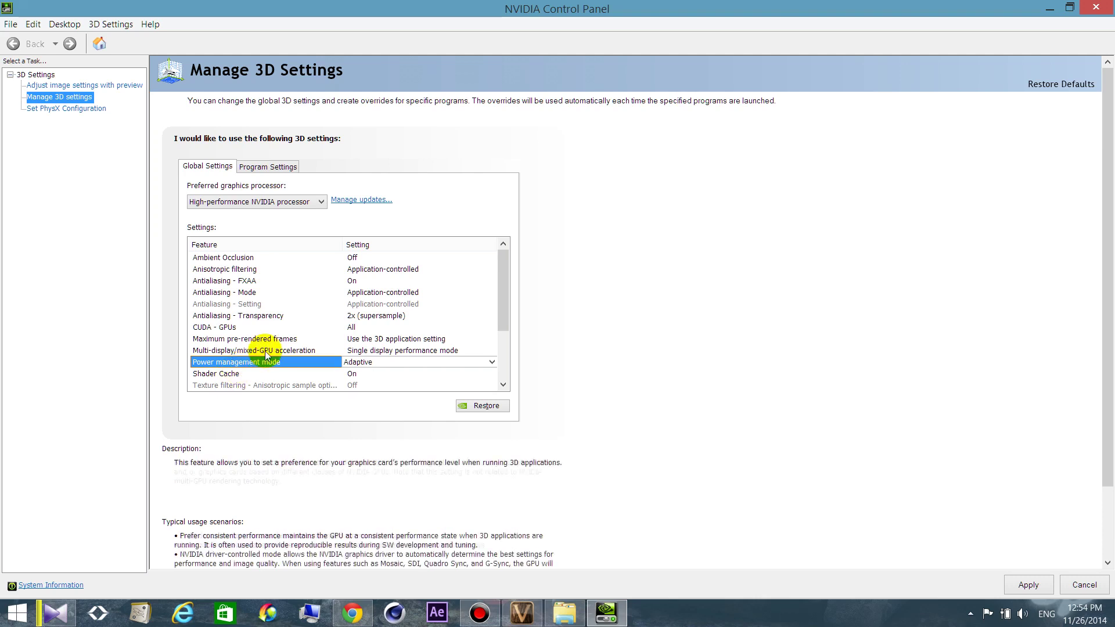
left_click(400, 362)
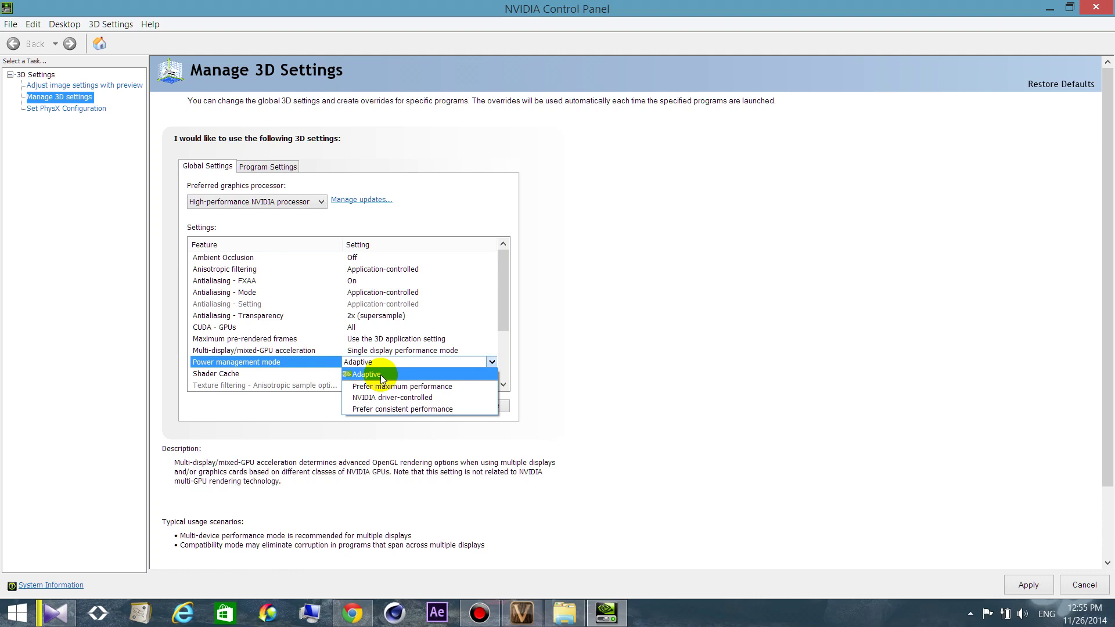
left_click(382, 374)
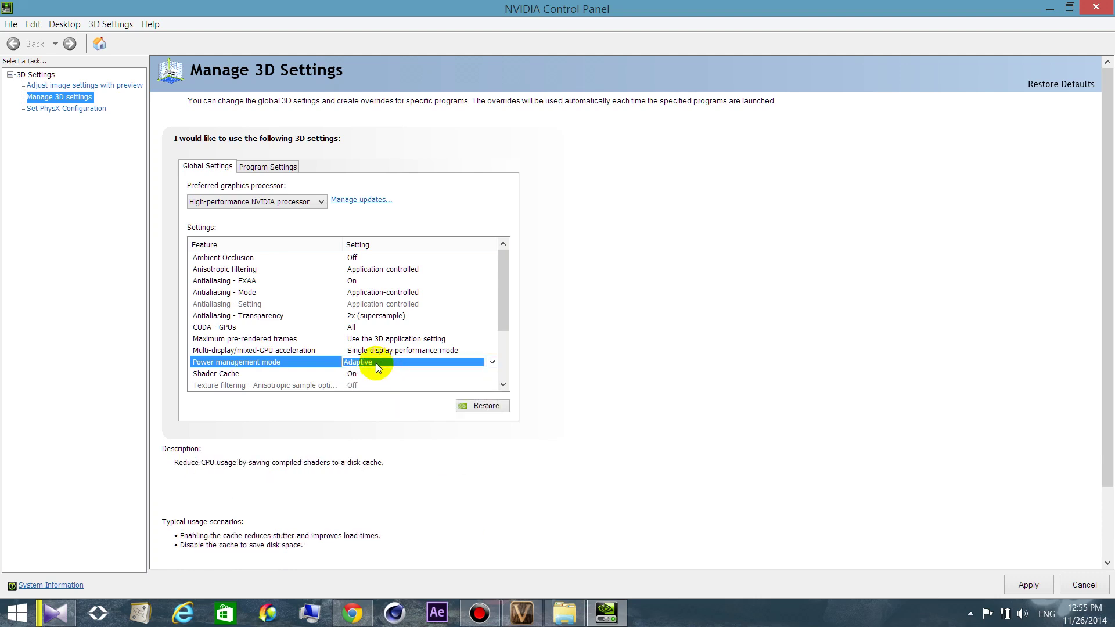
left_click(208, 375)
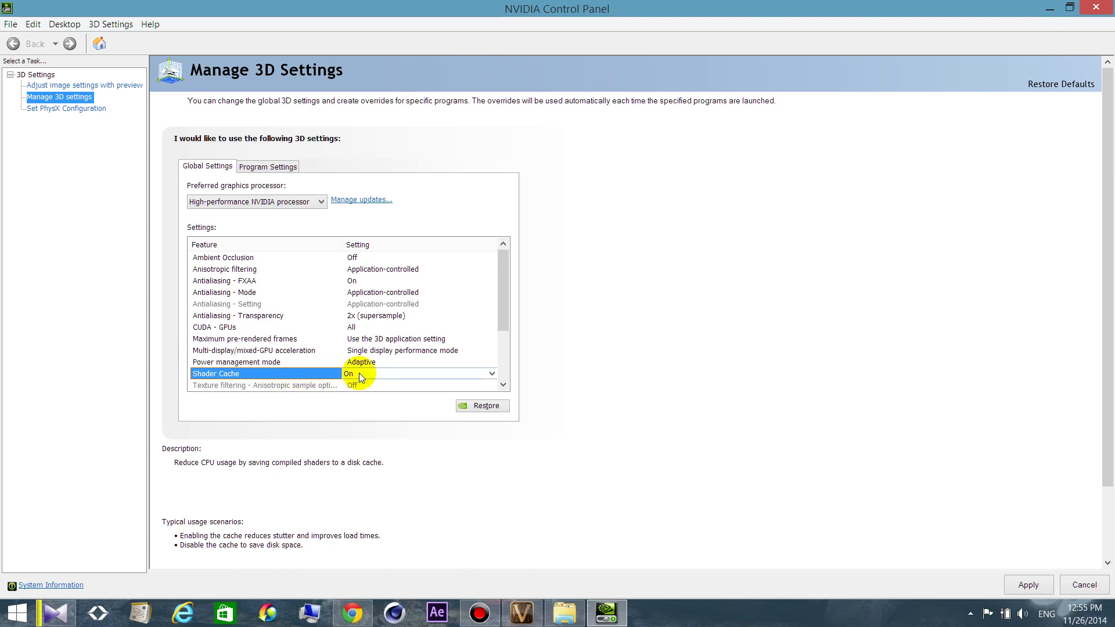
left_click_drag(497, 323, 497, 349)
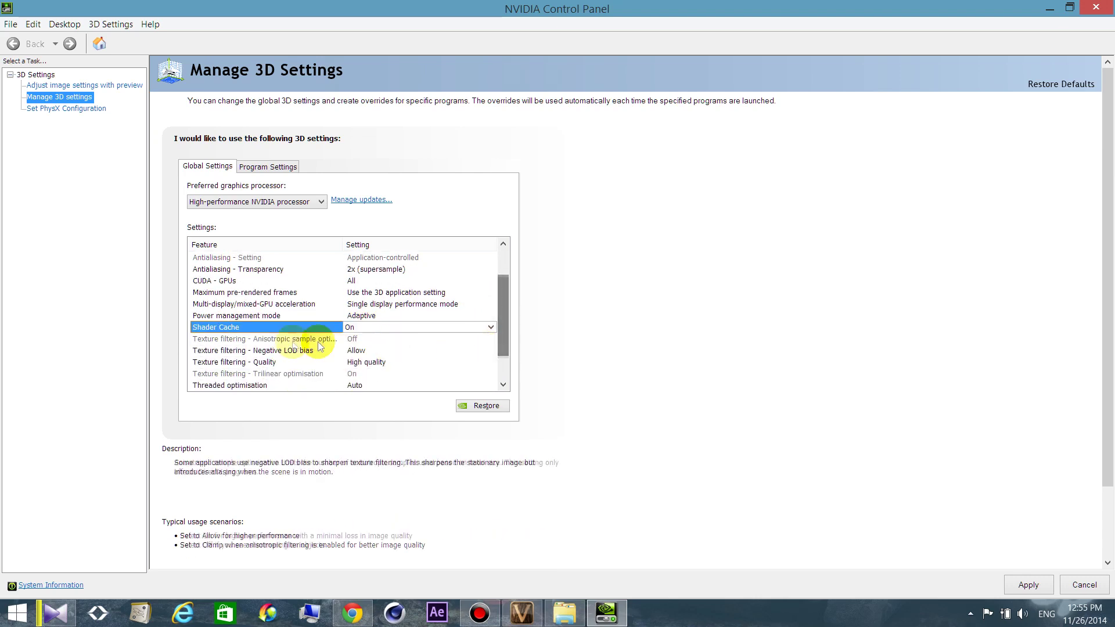
Step: Set the global Texture filtering - Negative LOD bias to Clamp
left_click(260, 339)
left_click(252, 352)
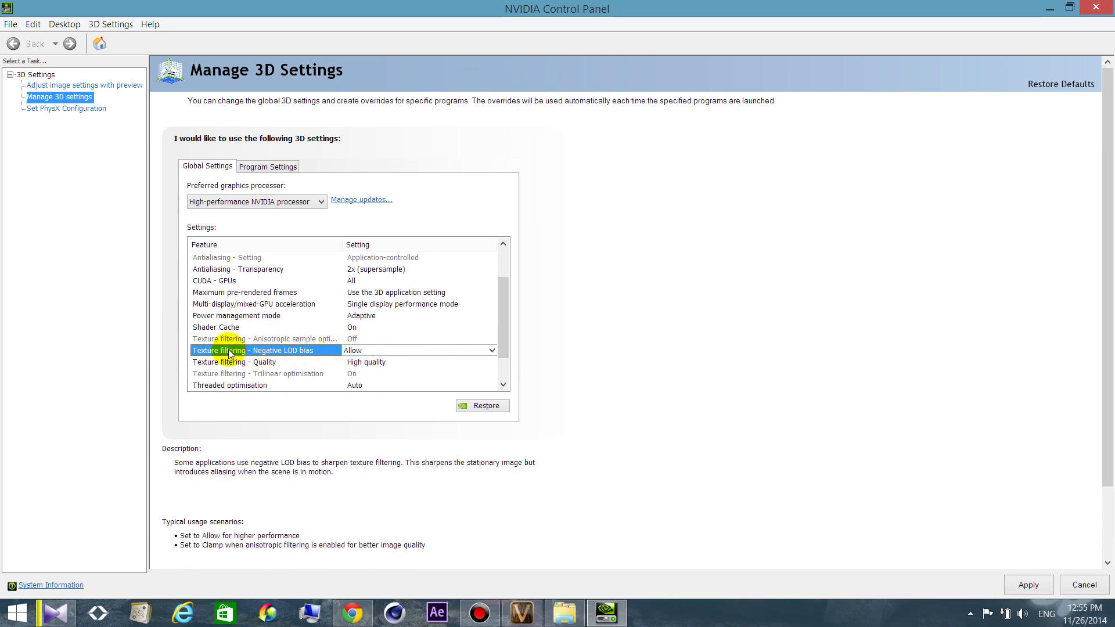
left_click(379, 350)
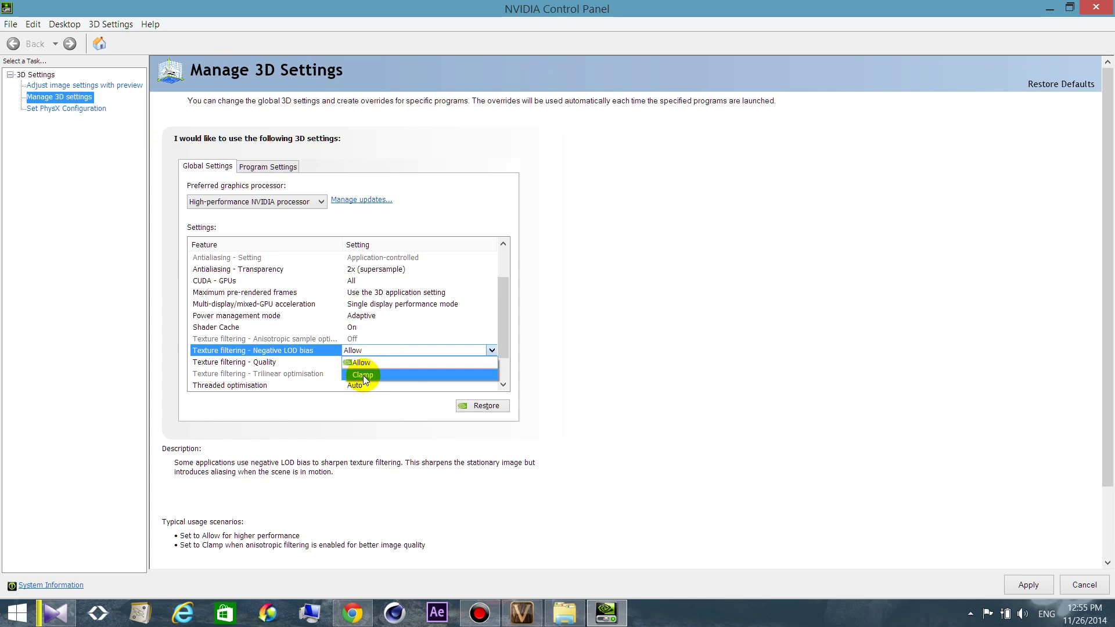
left_click(363, 375)
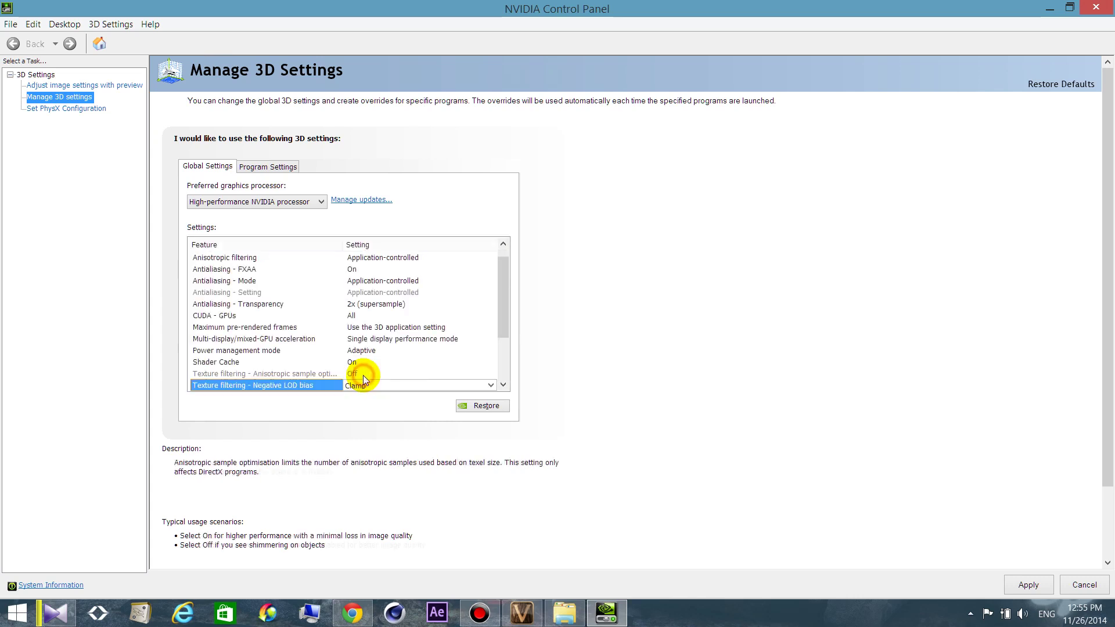
left_click_drag(503, 324, 502, 362)
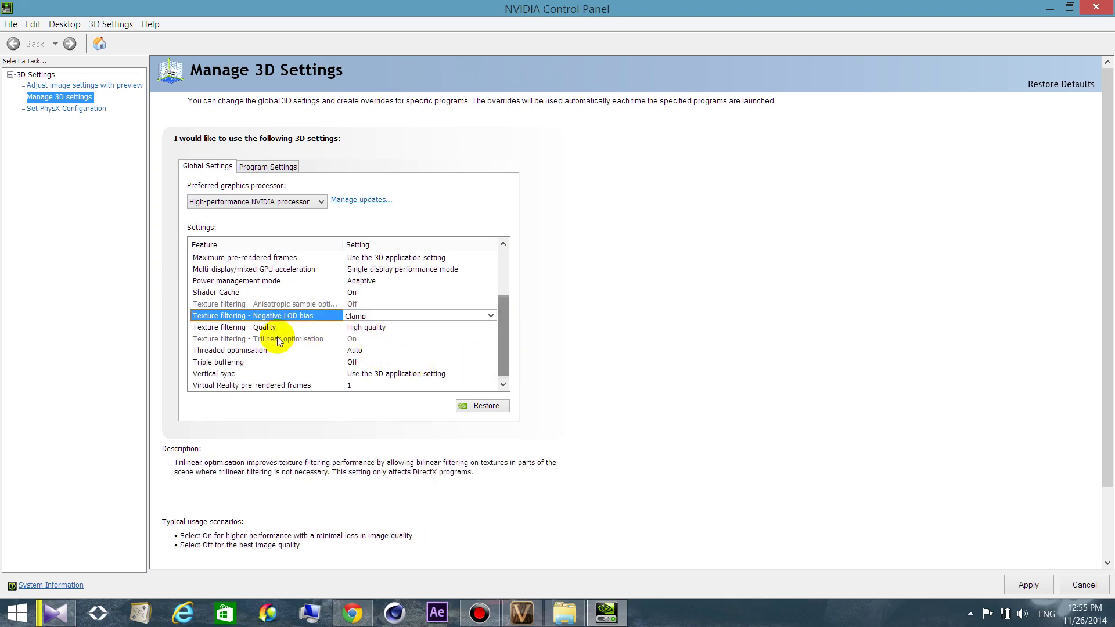
left_click(255, 330)
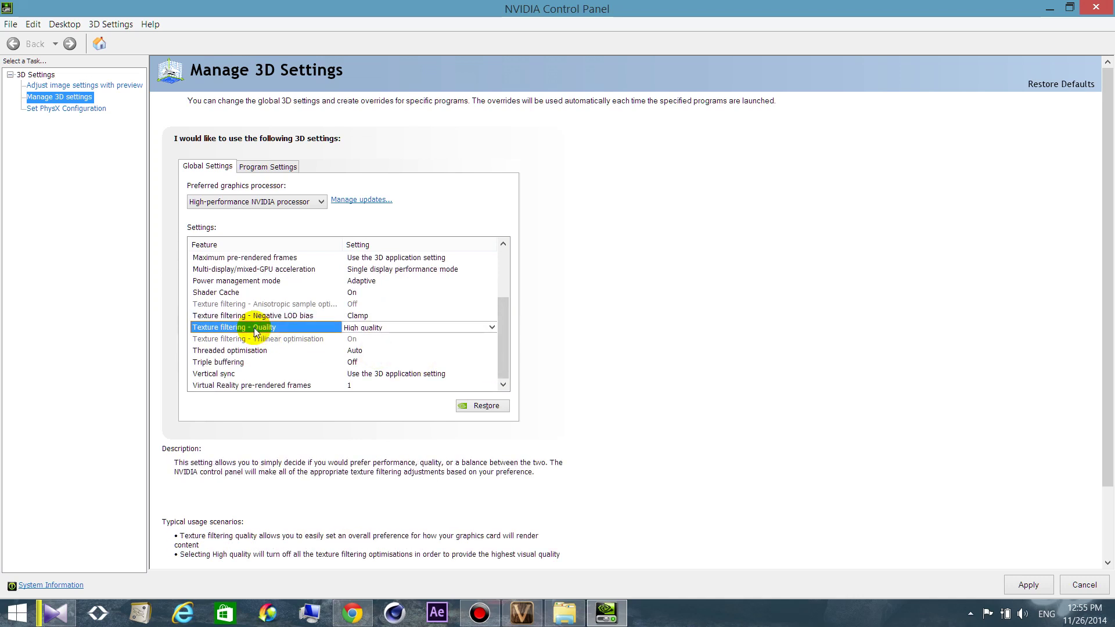
left_click(367, 327)
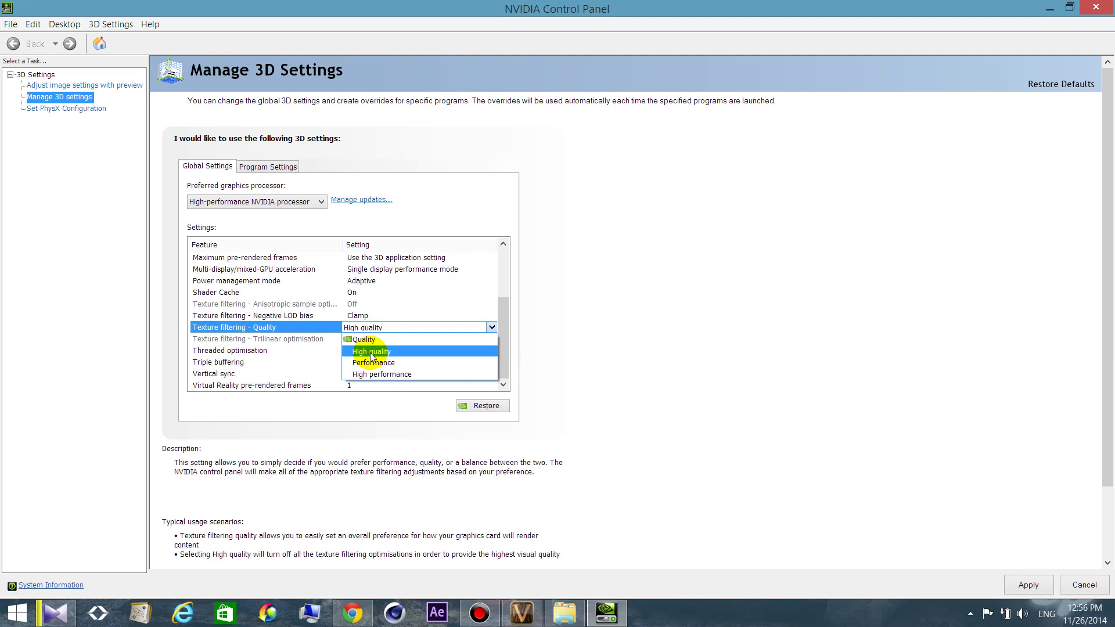
left_click(372, 351)
left_click(264, 339)
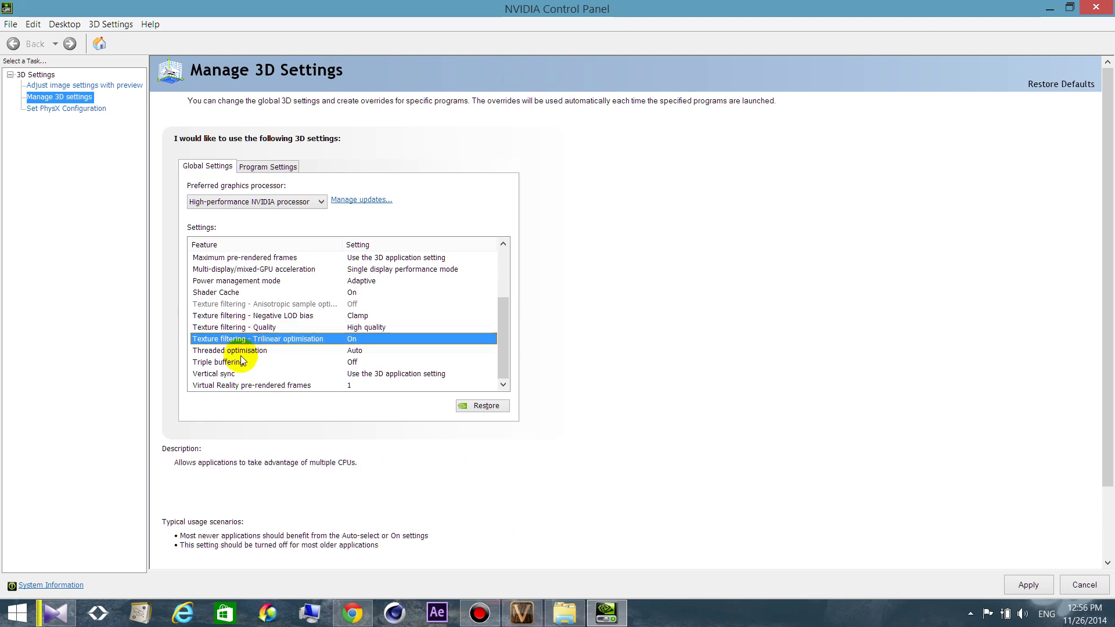
left_click(250, 350)
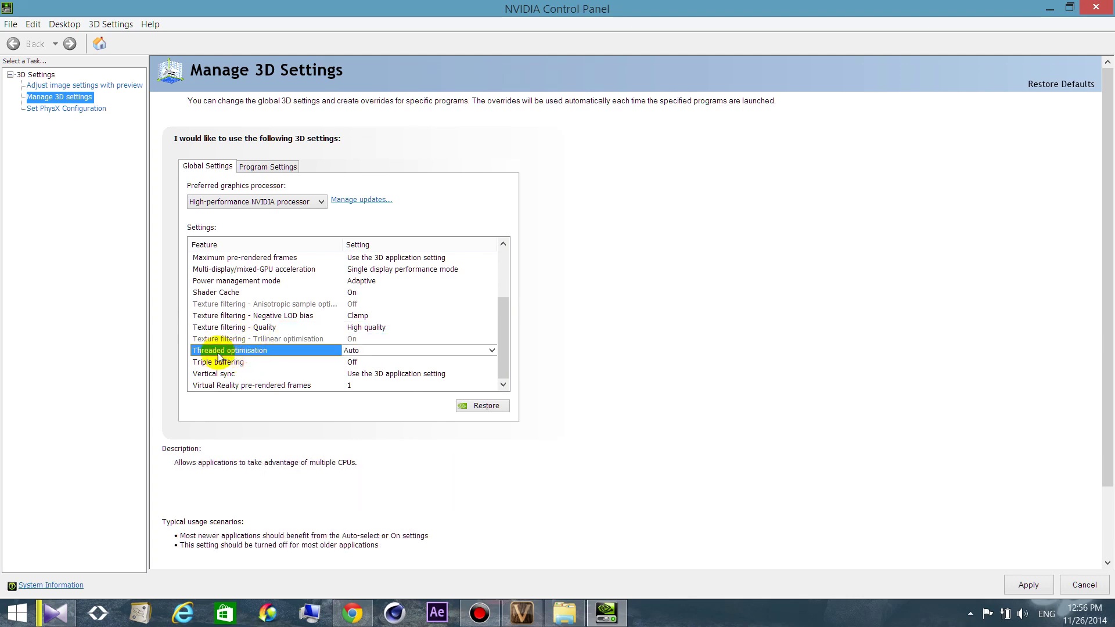
left_click(374, 350)
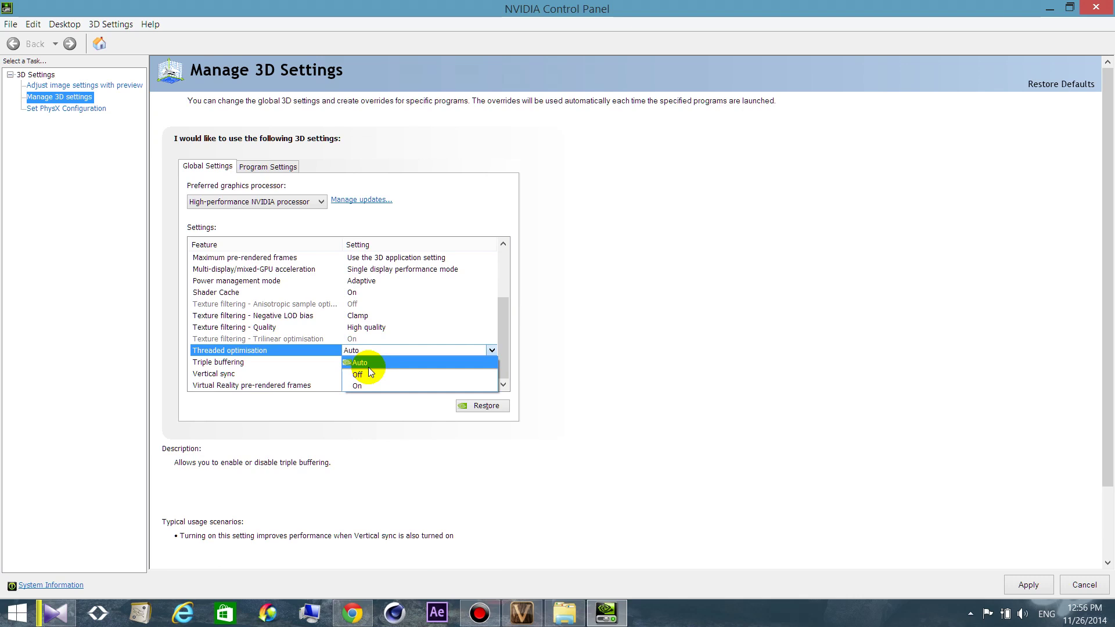
left_click(368, 363)
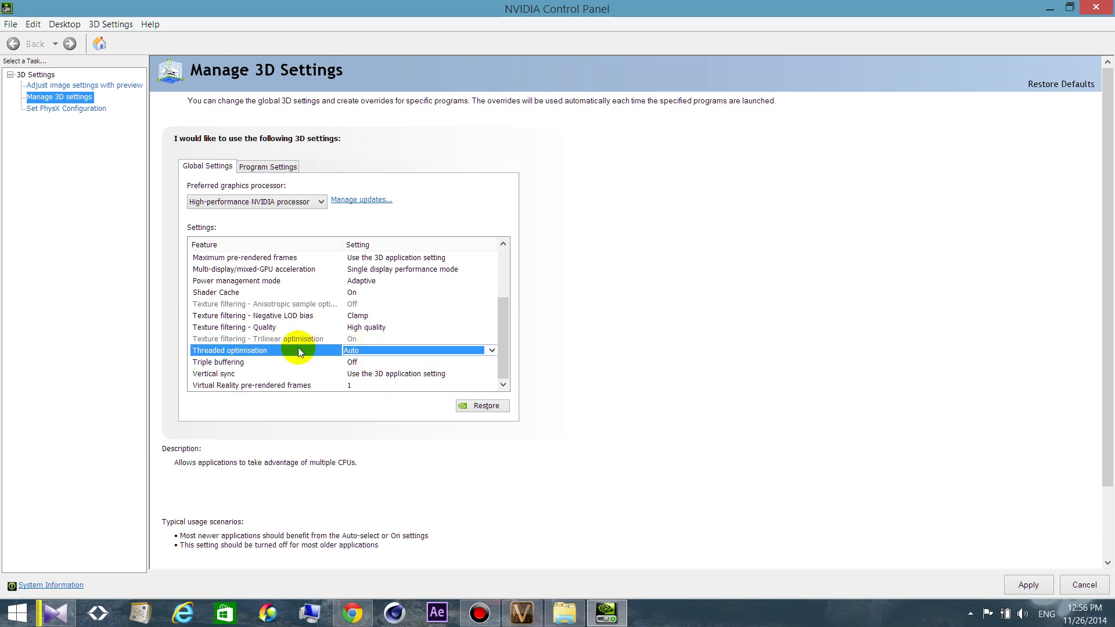
left_click(230, 361)
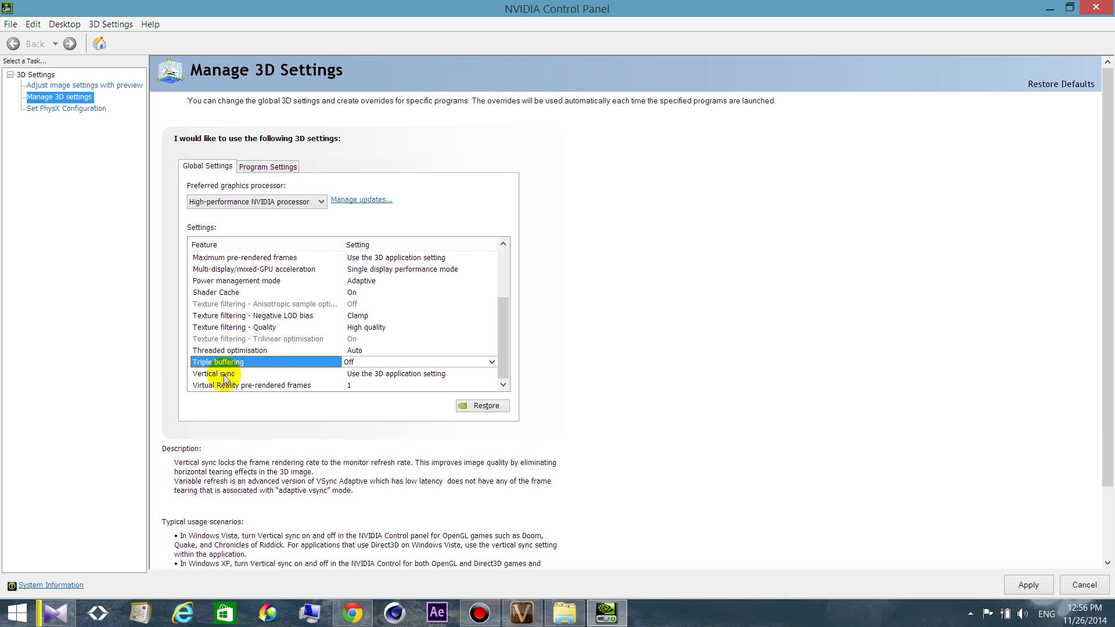
left_click(222, 374)
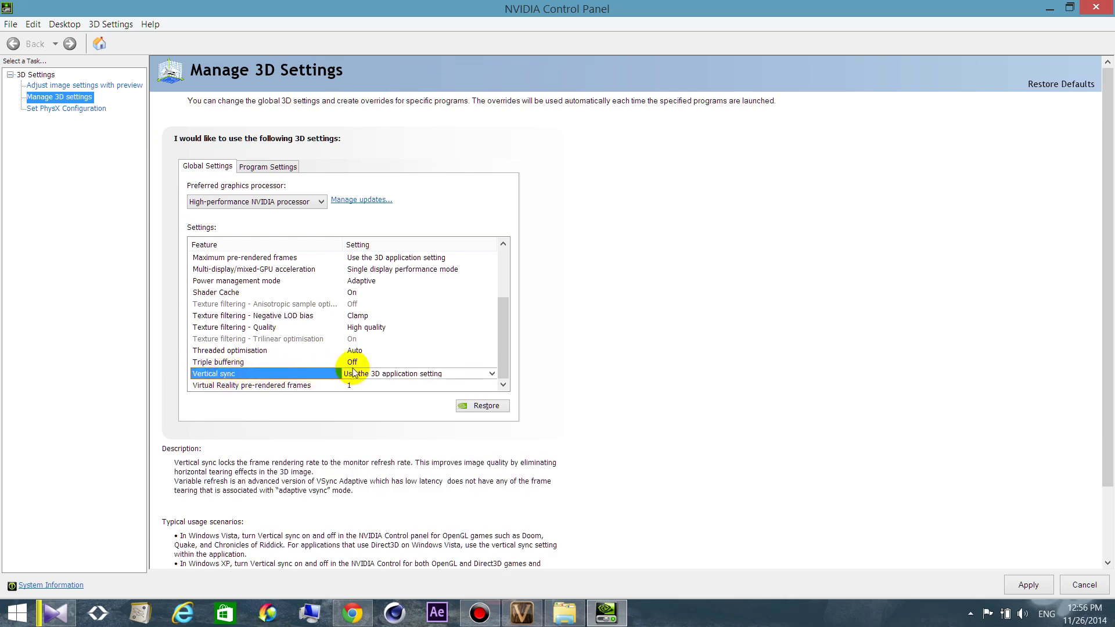
left_click(351, 373)
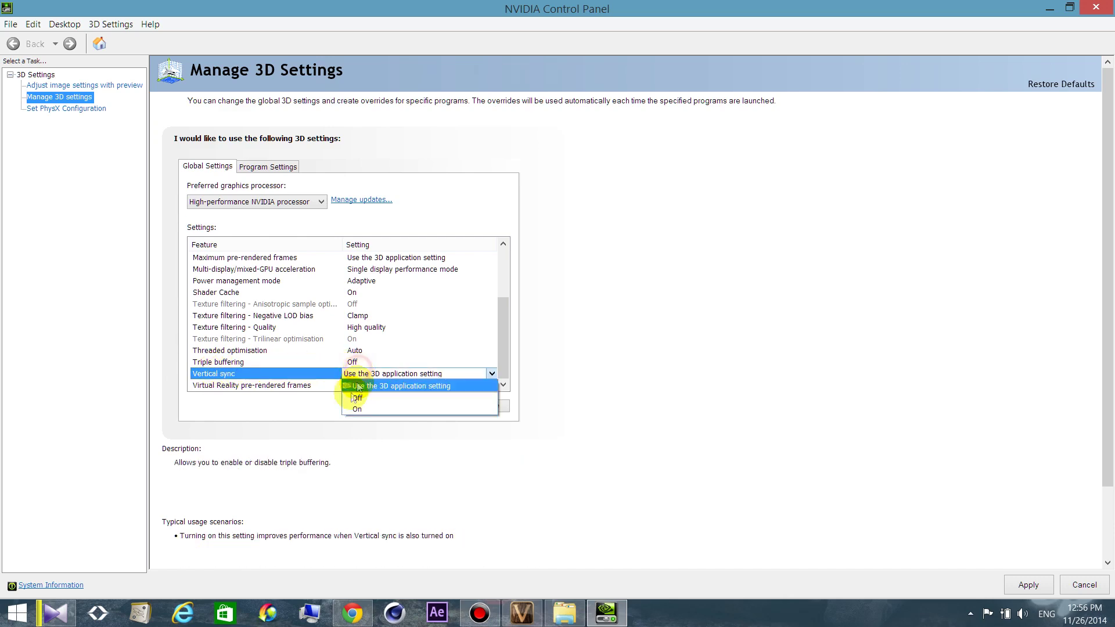
left_click(351, 408)
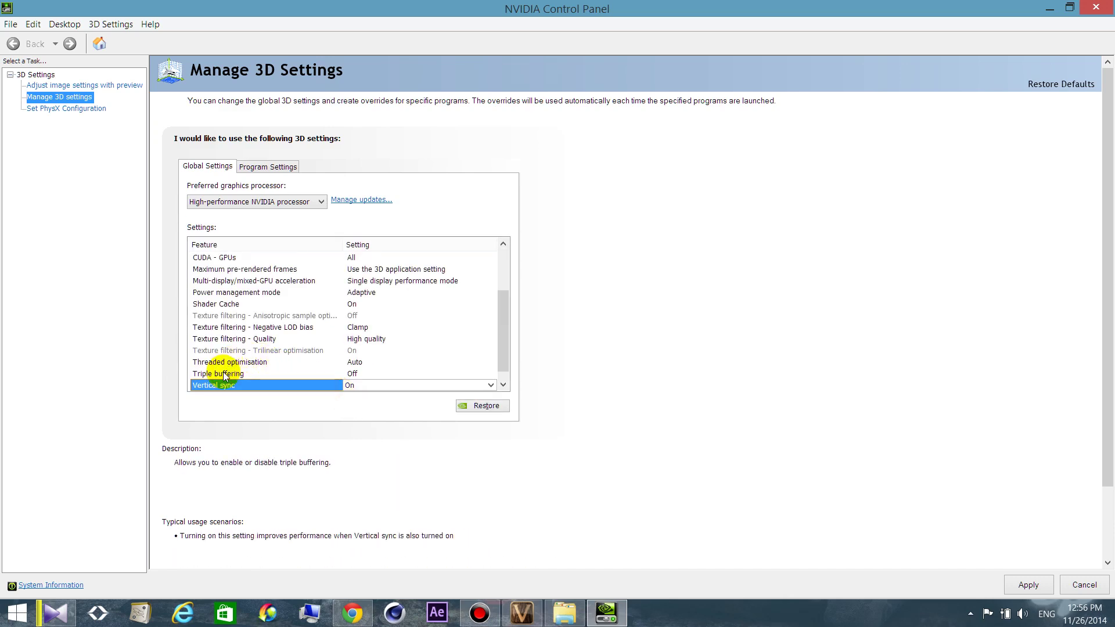
left_click(223, 373)
left_click(377, 374)
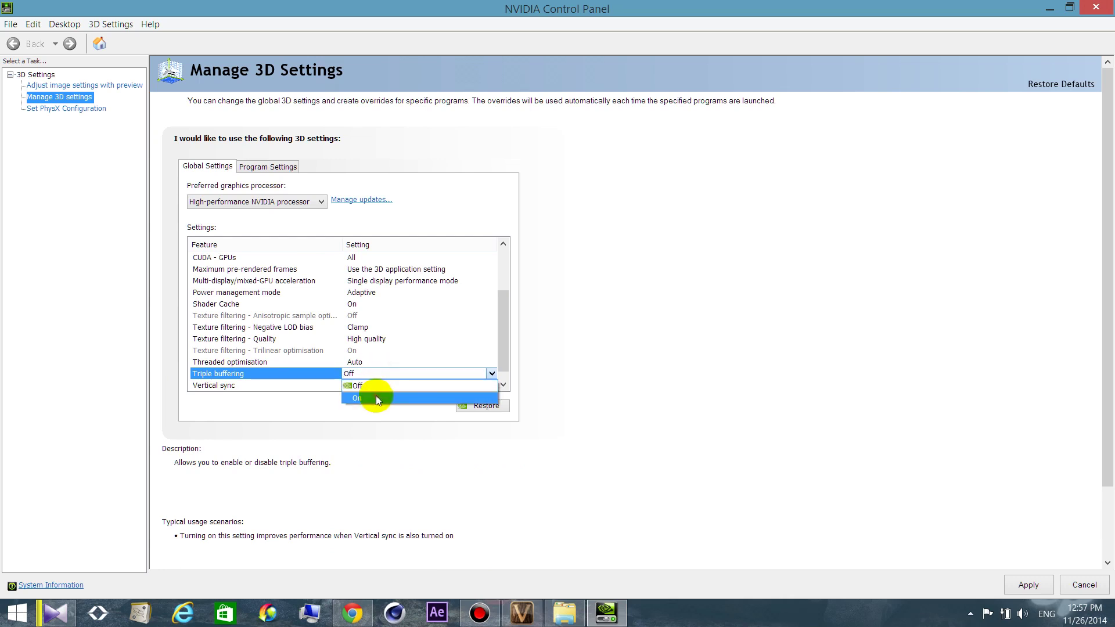
left_click(375, 395)
scroll(500, 349, "down", 1)
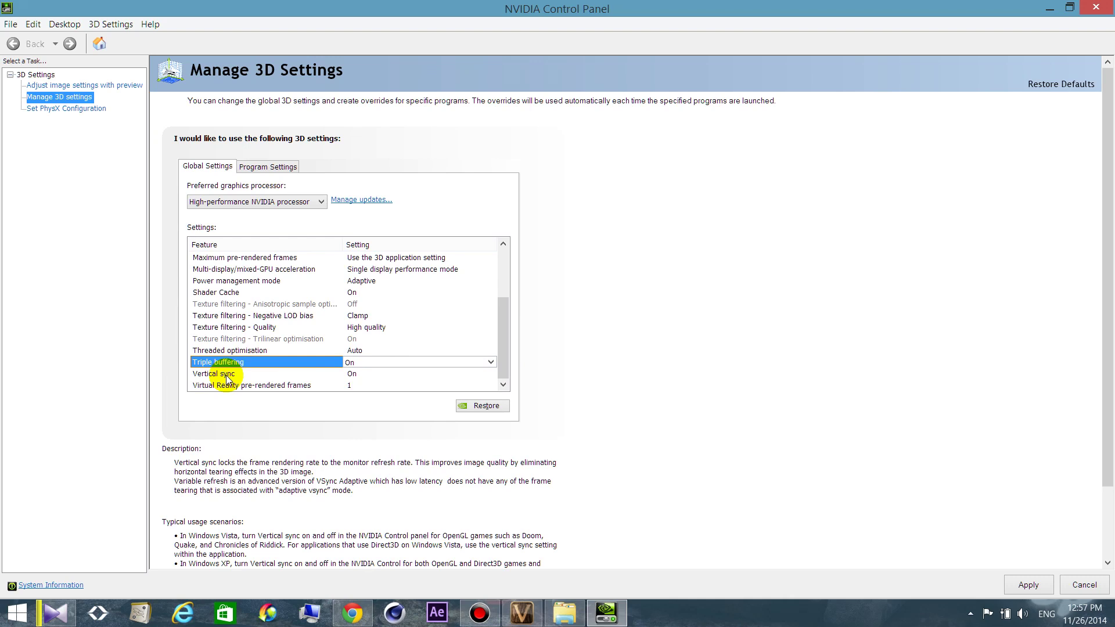
left_click(226, 375)
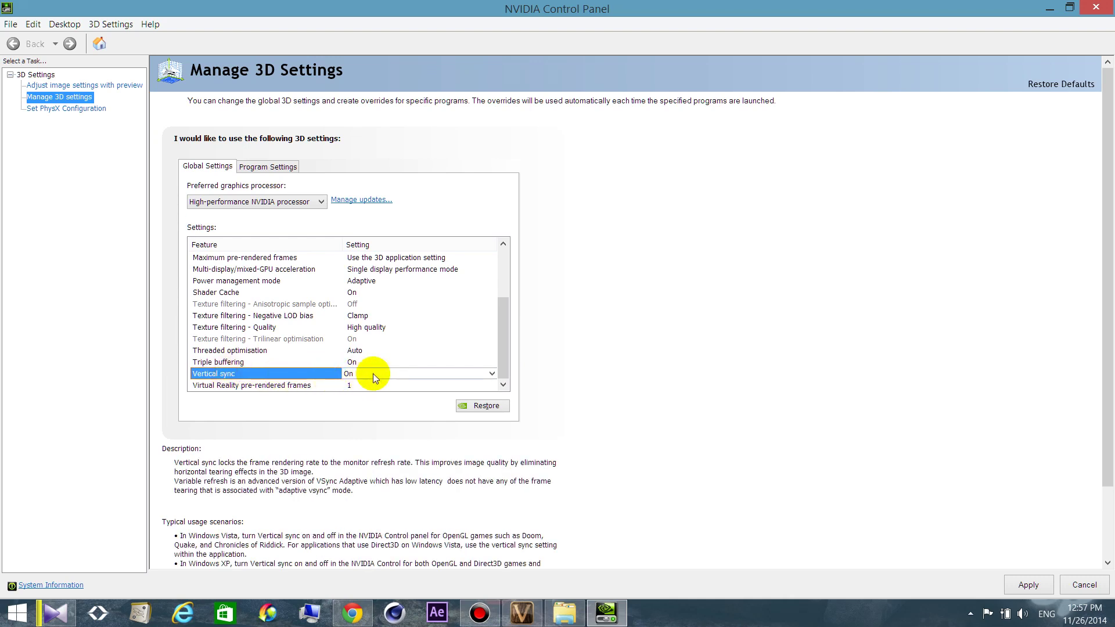
left_click(374, 375)
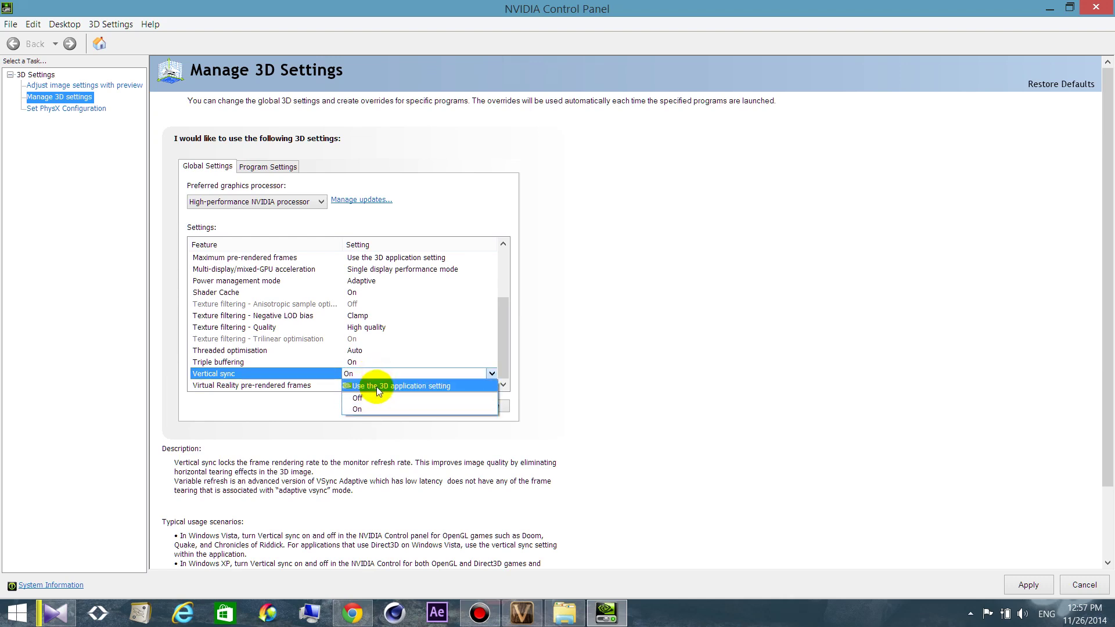
left_click(377, 387)
left_click(253, 375)
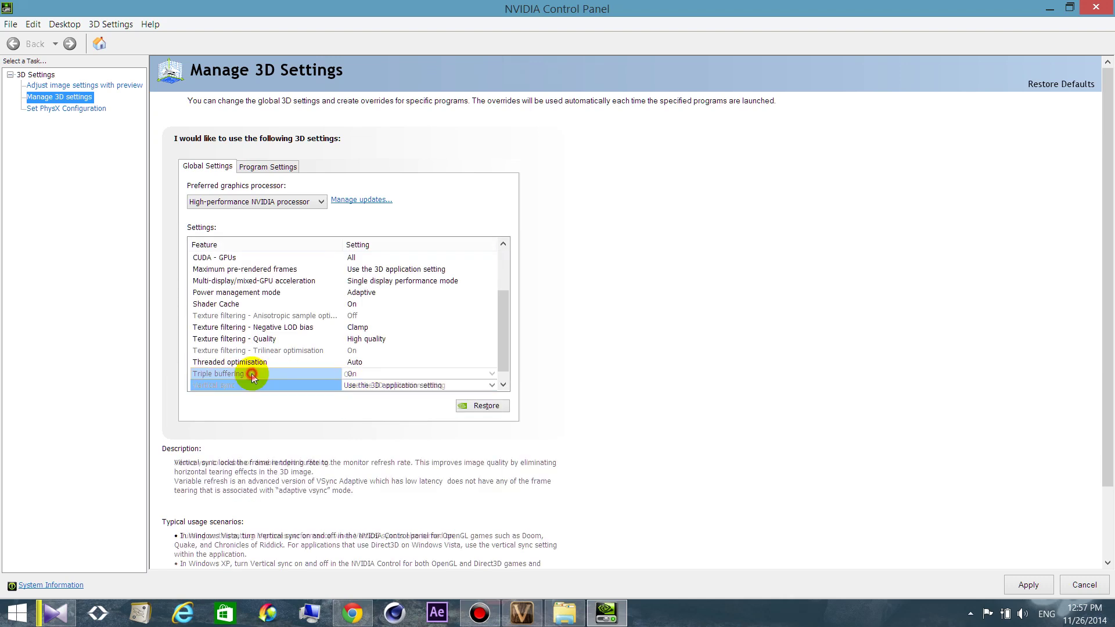
left_click(380, 375)
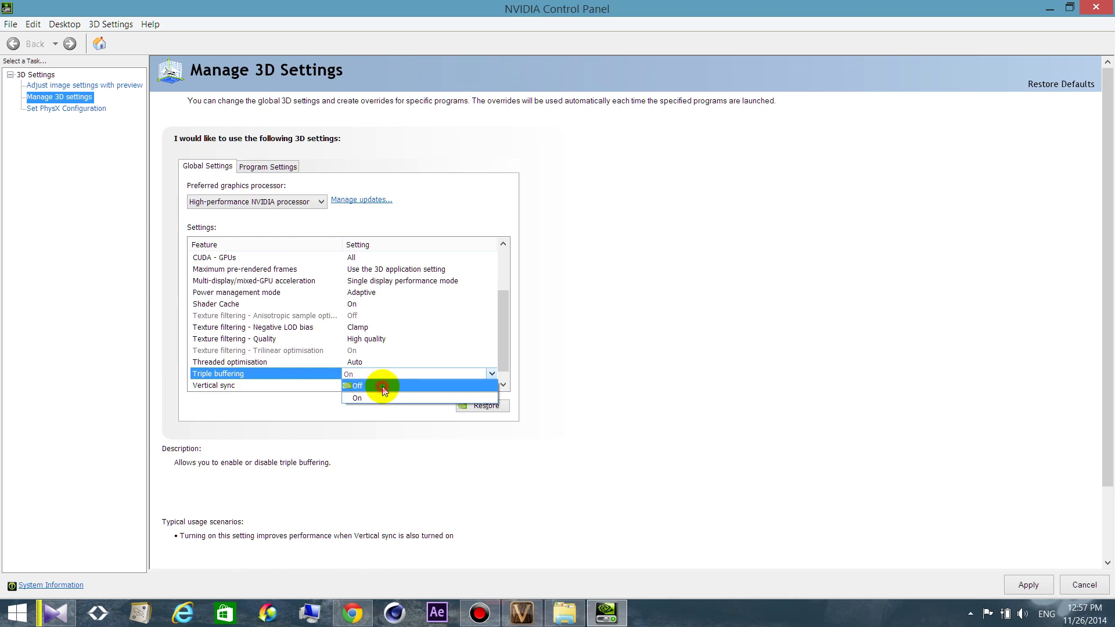
left_click(382, 387)
scroll(500, 337, "down", 1)
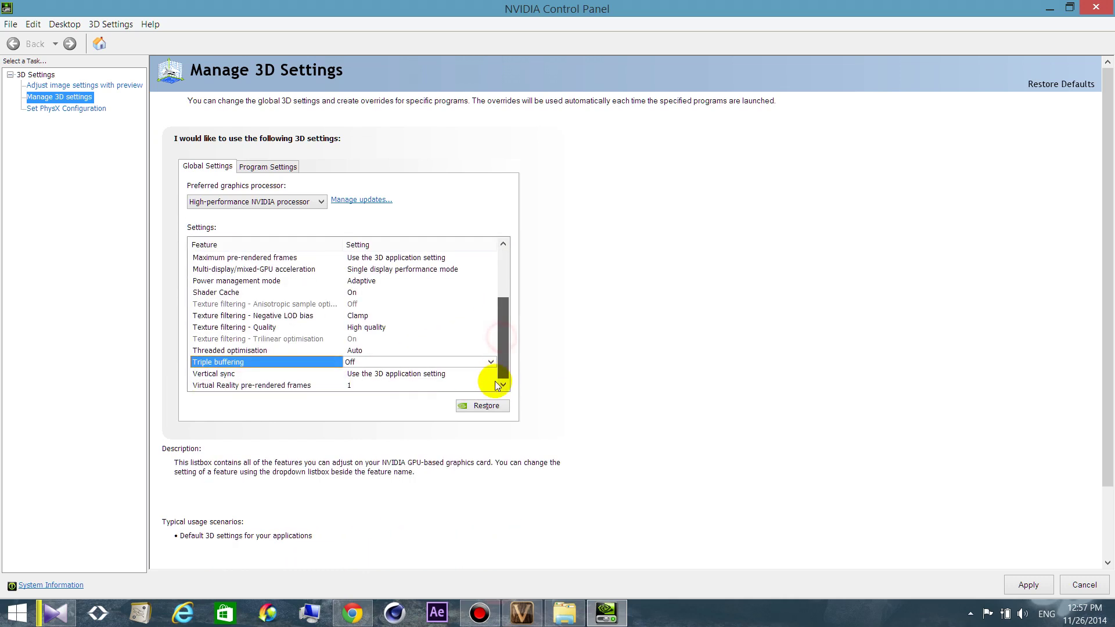
Step: Keep Virtual Reality pre-rendered frames at 1 and apply the global 3D settings
left_click(258, 386)
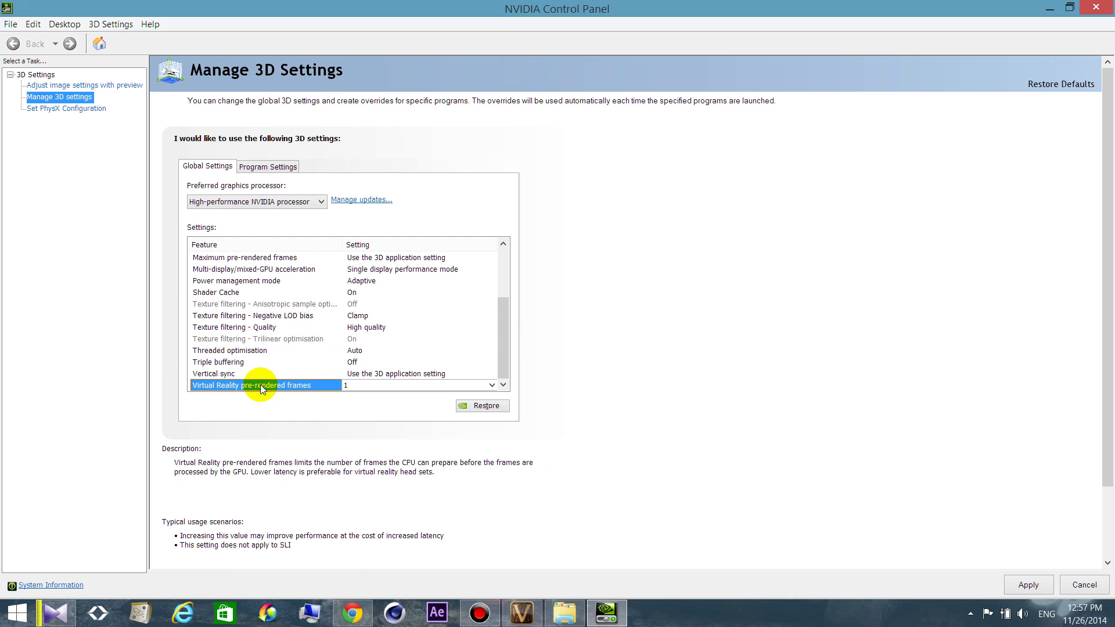
left_click(396, 388)
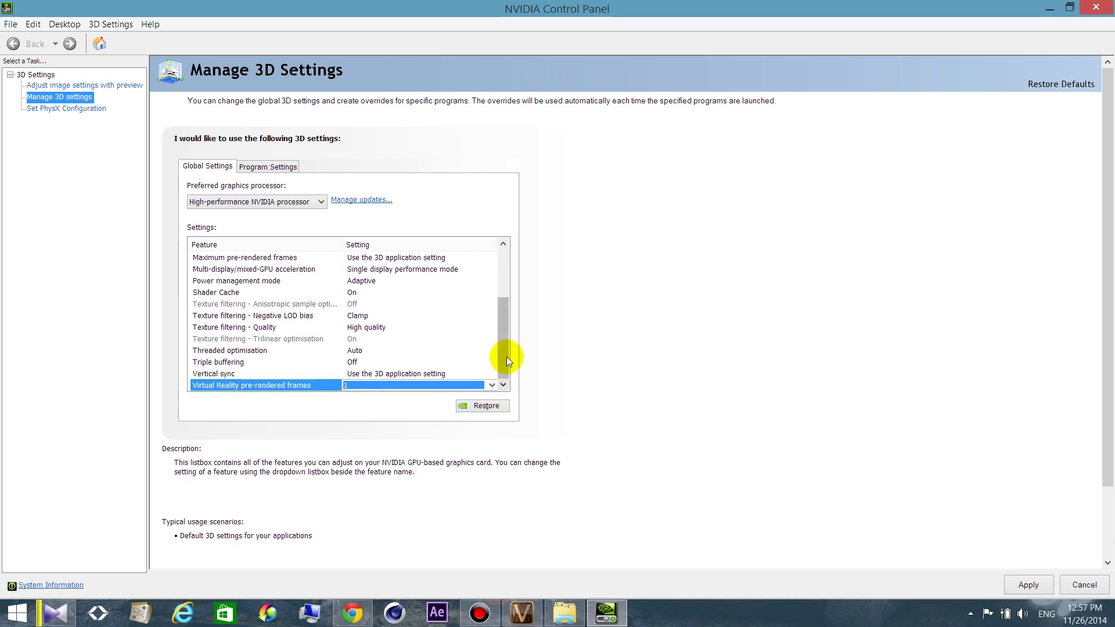
left_click(1032, 587)
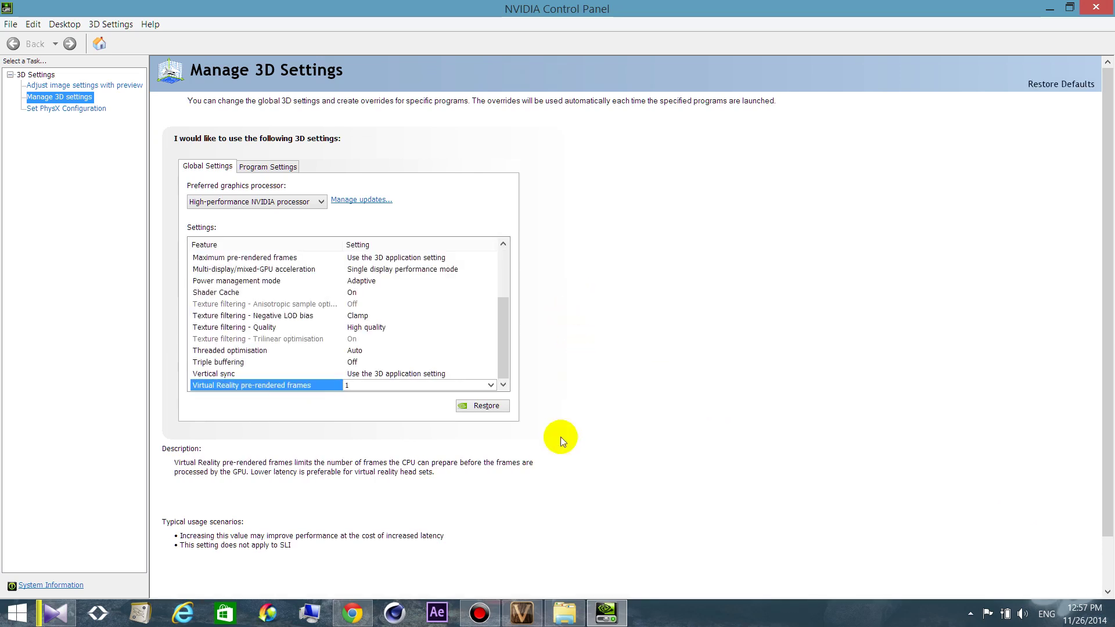
left_click(1049, 10)
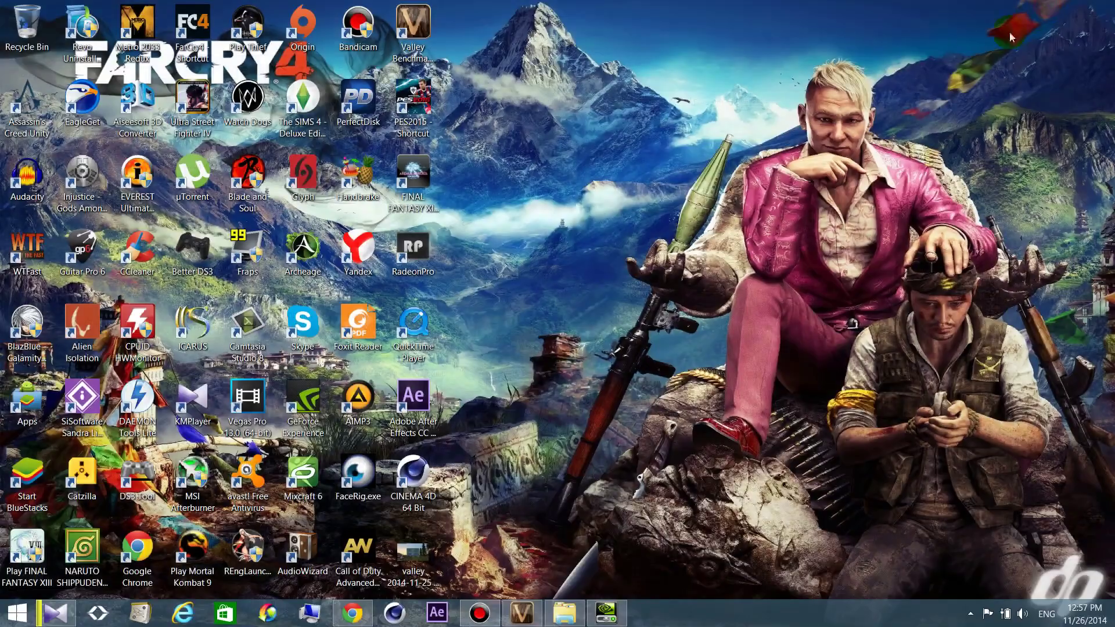
left_click(519, 615)
left_click(720, 143)
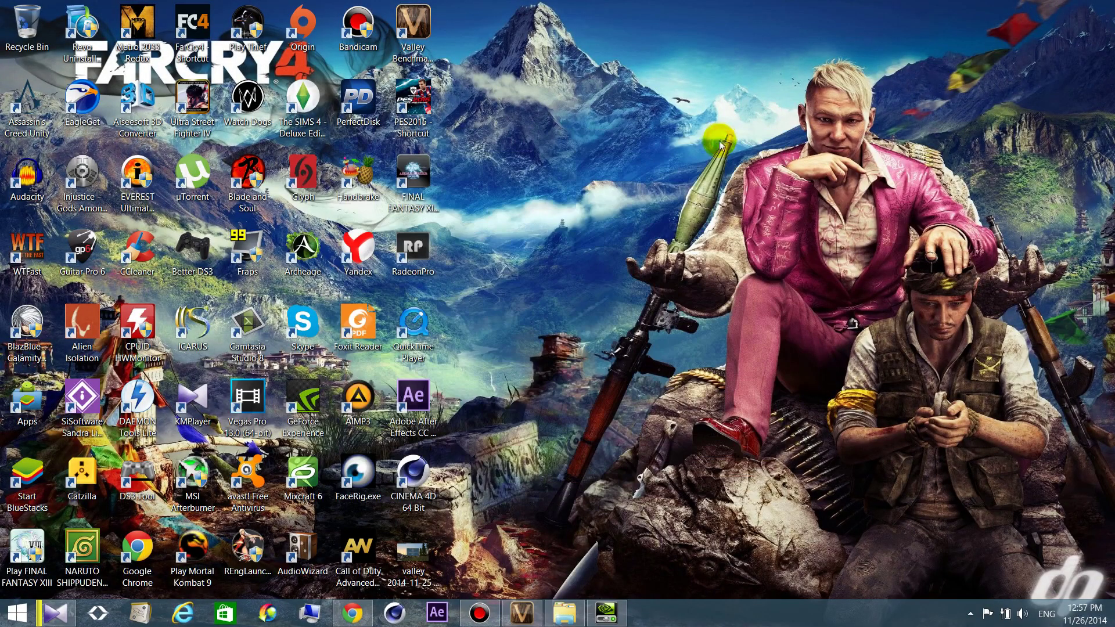
left_click(608, 615)
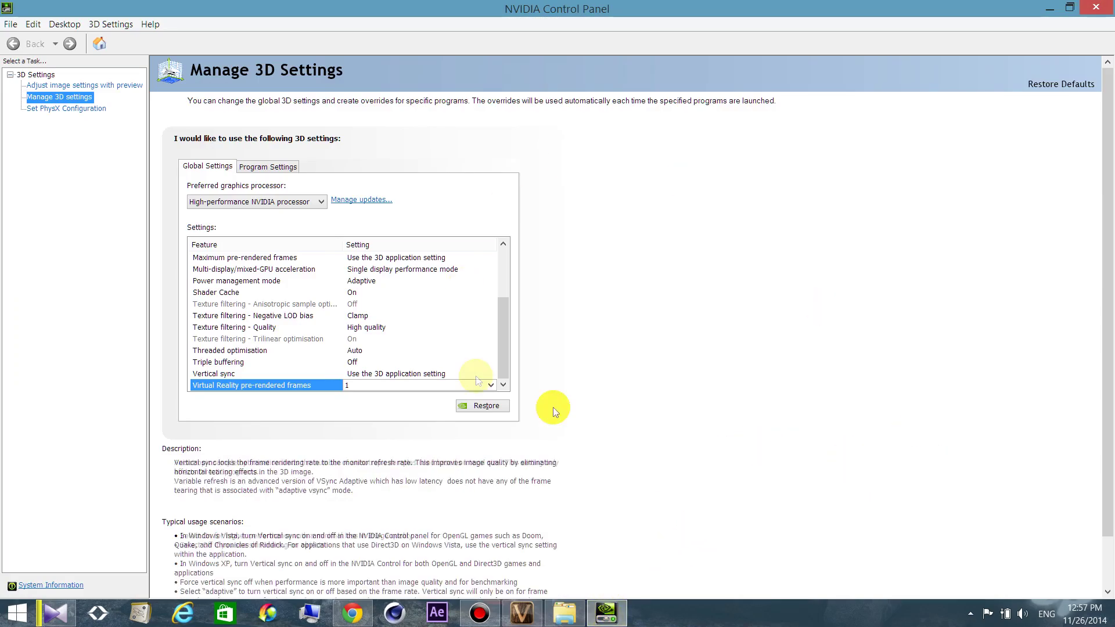